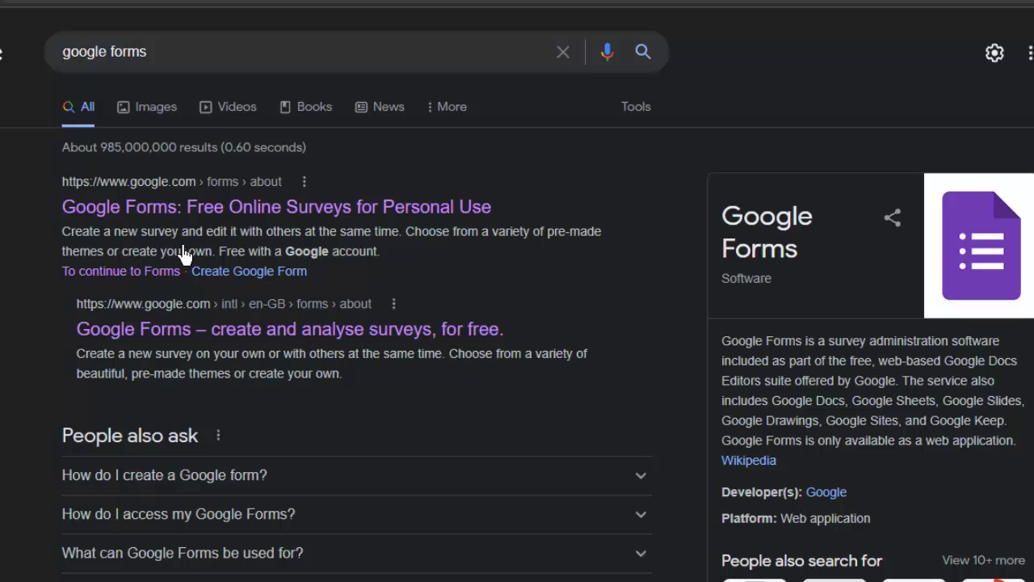
- Open the Google Forms product page from the 'google forms' search results
{"action": "left_click", "coordinate": [195, 346]}
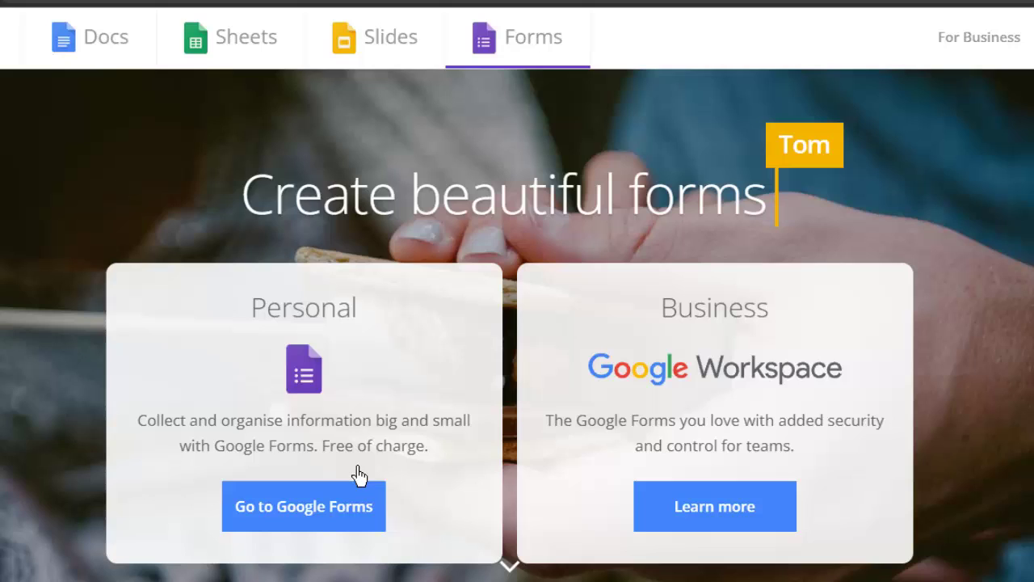
- Go to the Google Forms start page to create a blank form
{"action": "left_click", "coordinate": [286, 523]}
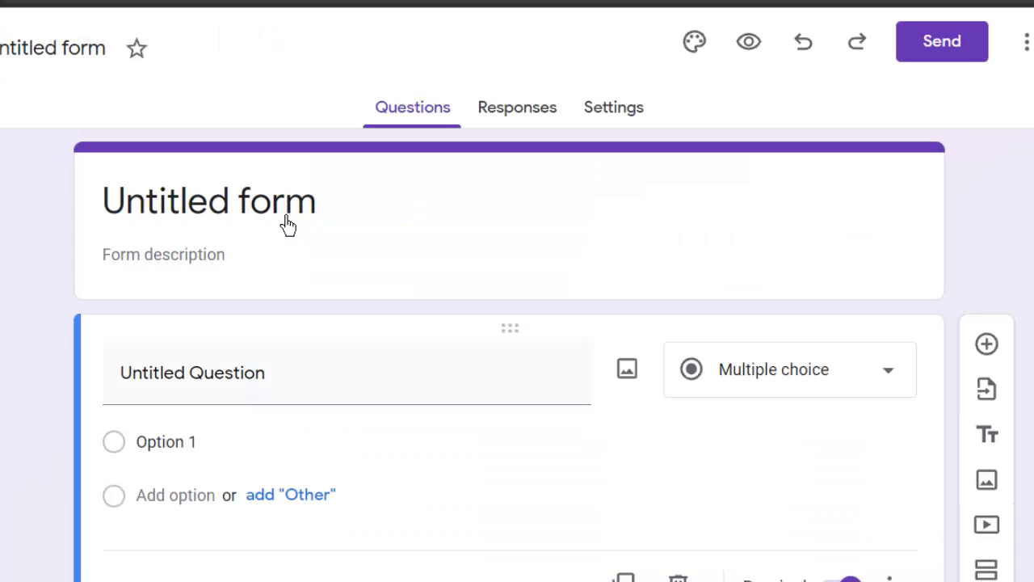
- Replace the 'Untitled form' title with 'Revision test'
{"action": "left_click", "coordinate": [291, 226]}
{"action": "double_click", "coordinate": [288, 224]}
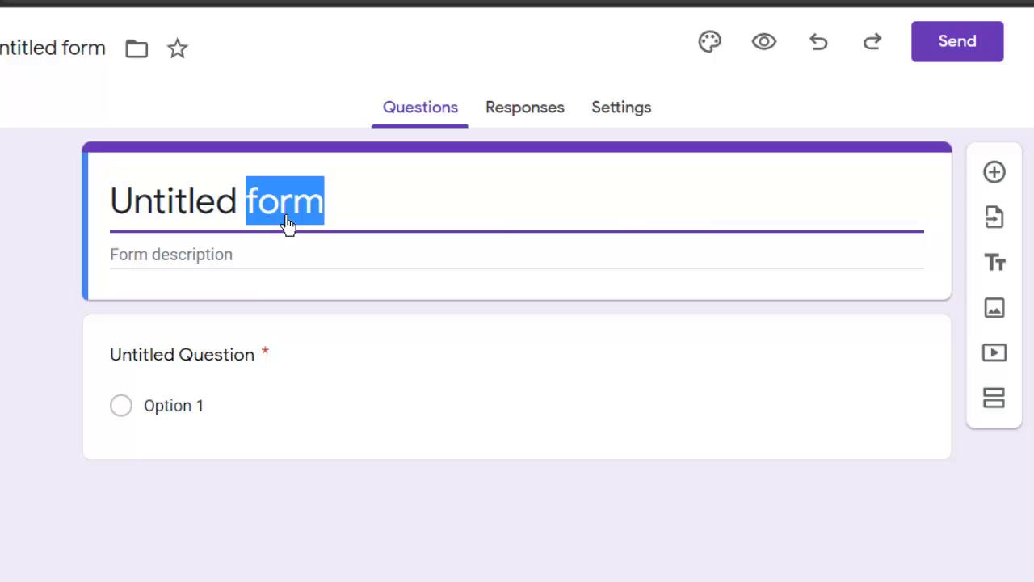
{"action": "triple_click", "coordinate": [288, 225]}
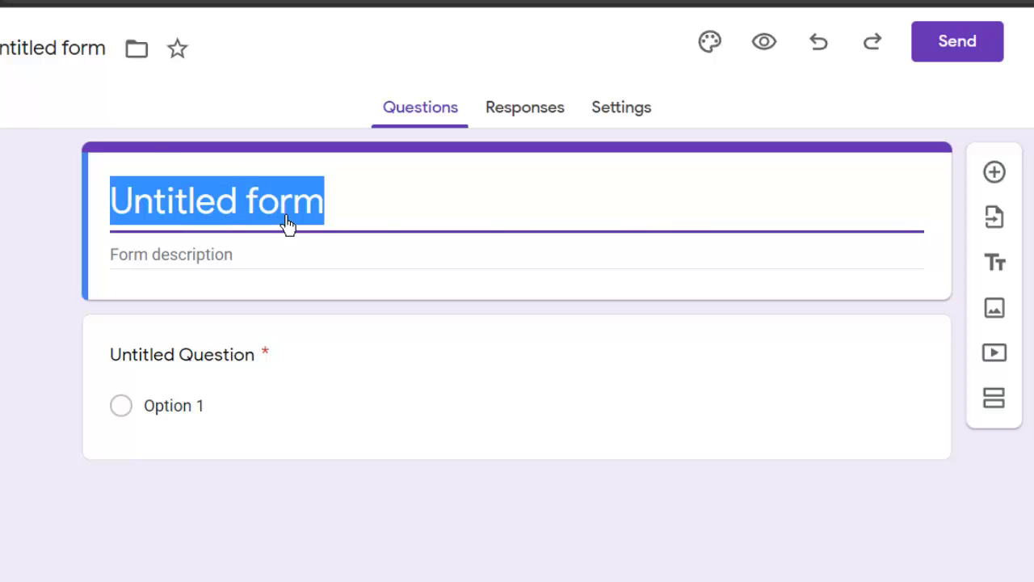
{"action": "type", "text": "Re"}
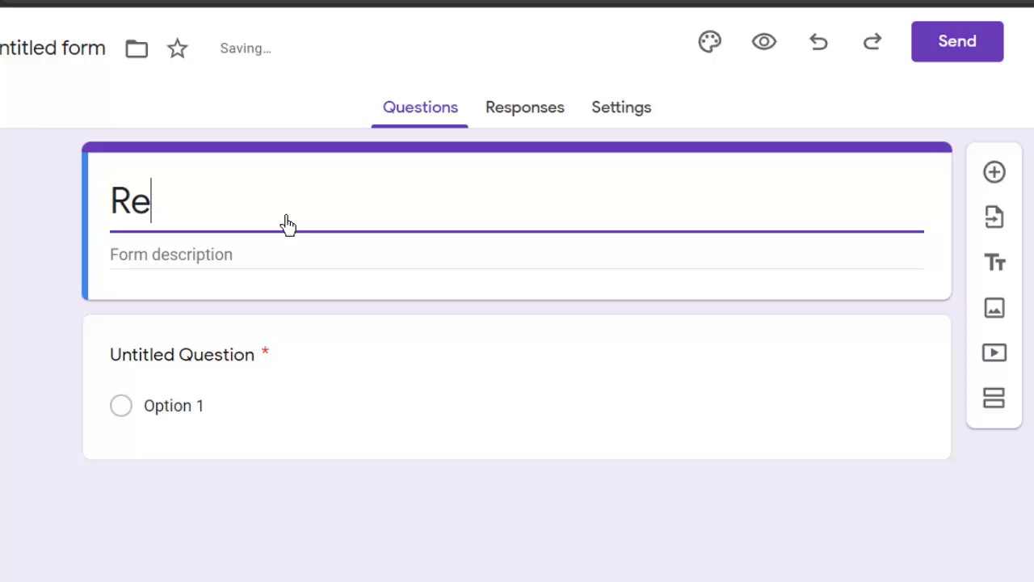
{"action": "type", "text": "ve"}
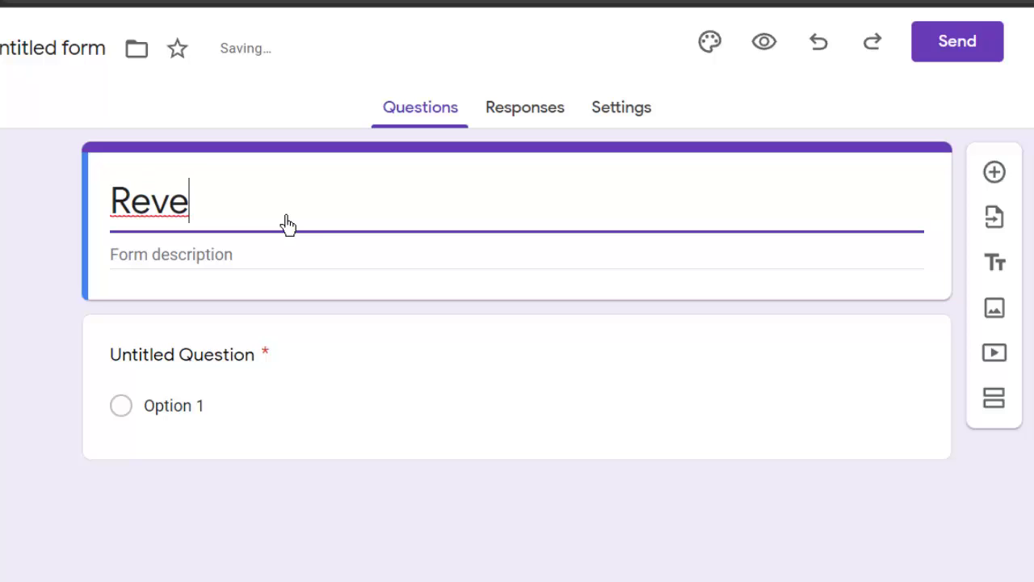
{"action": "key", "text": "BackSpace"}
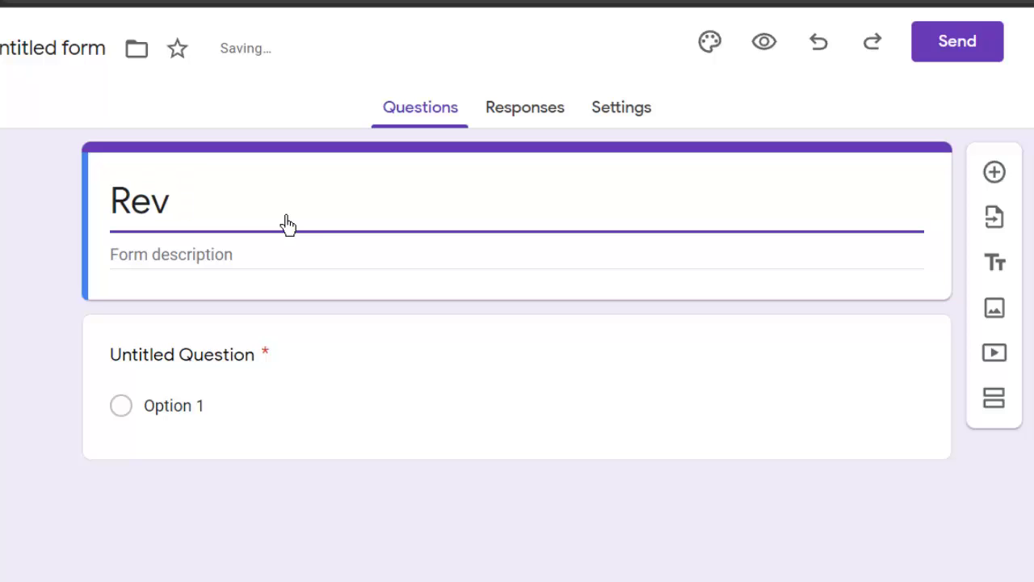
{"action": "type", "text": "isio"}
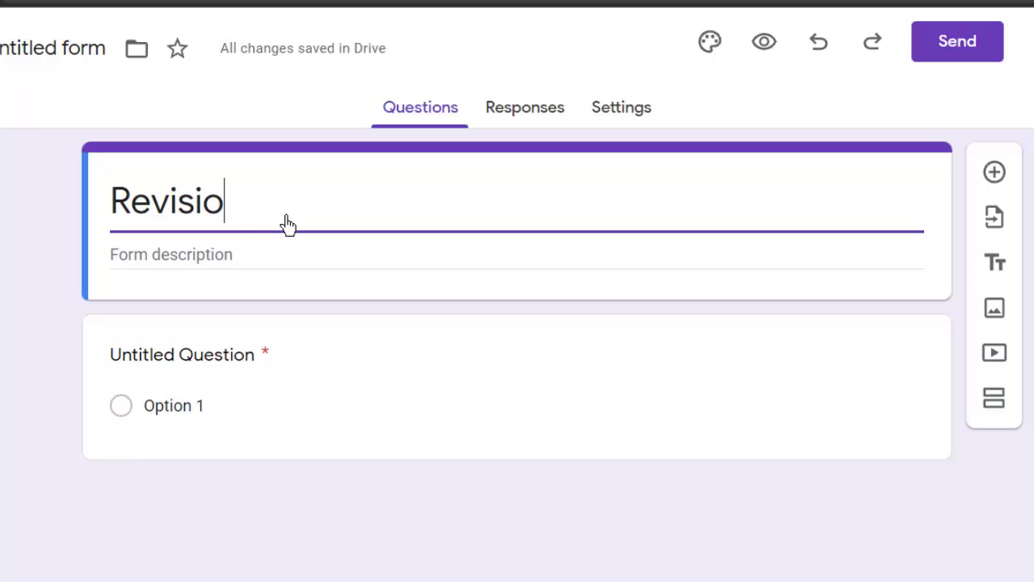
{"action": "type", "text": "n test"}
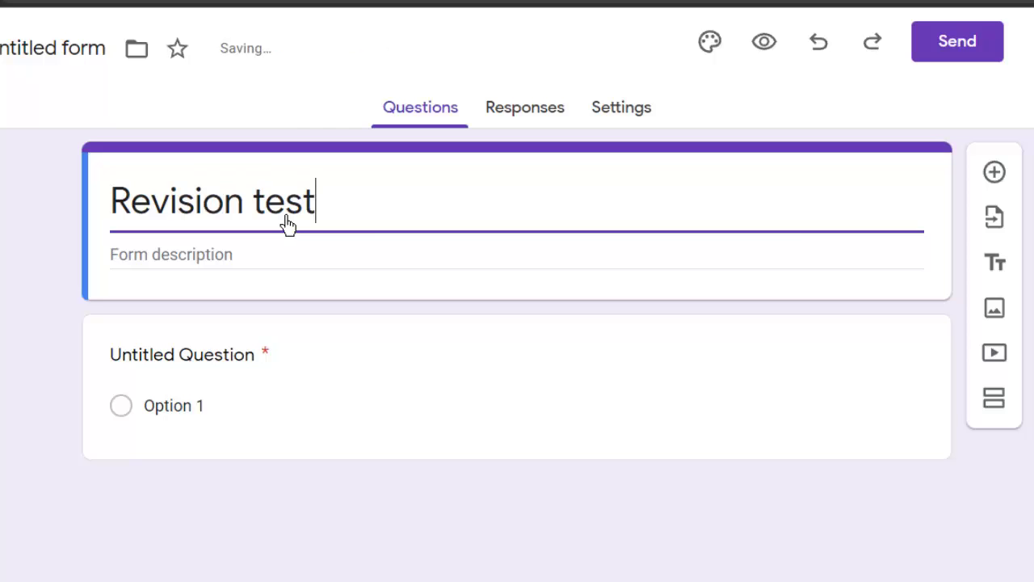
{"action": "left_click", "coordinate": [169, 267]}
{"action": "mouse_move", "coordinate": [186, 368]}
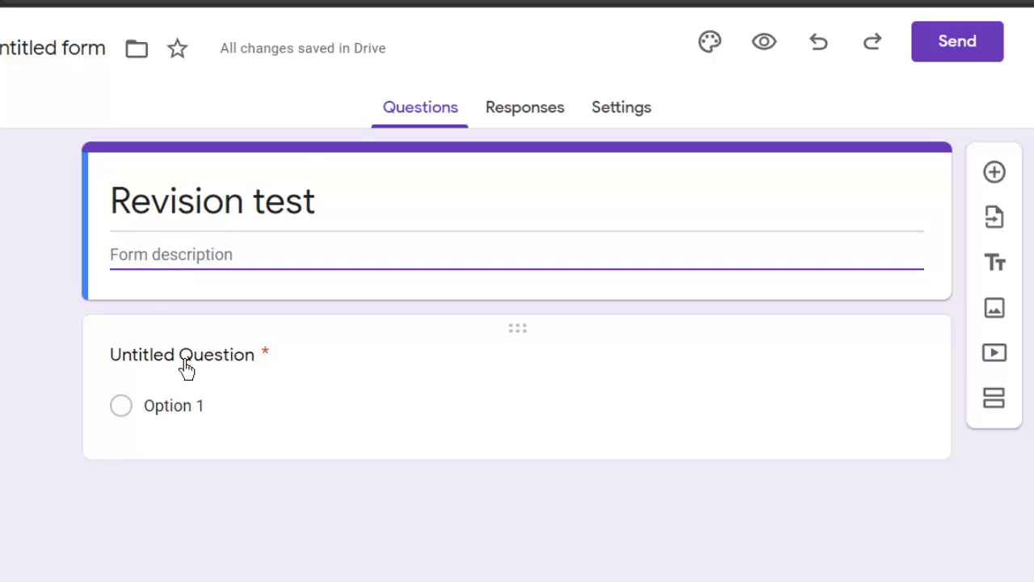
- Change the first question's type to Multiple choice grid
{"action": "left_click", "coordinate": [277, 356]}
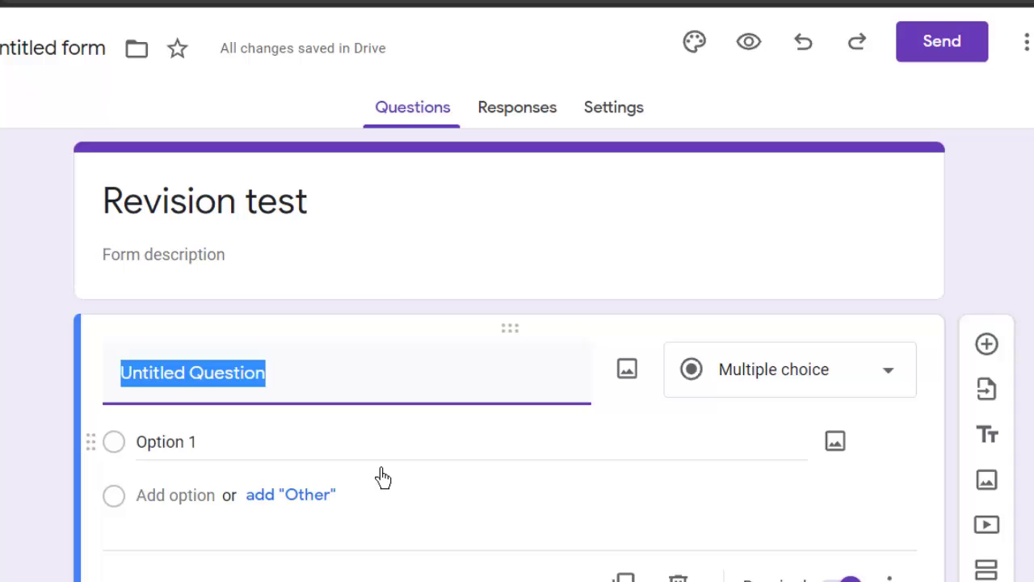
{"action": "left_click", "coordinate": [886, 385]}
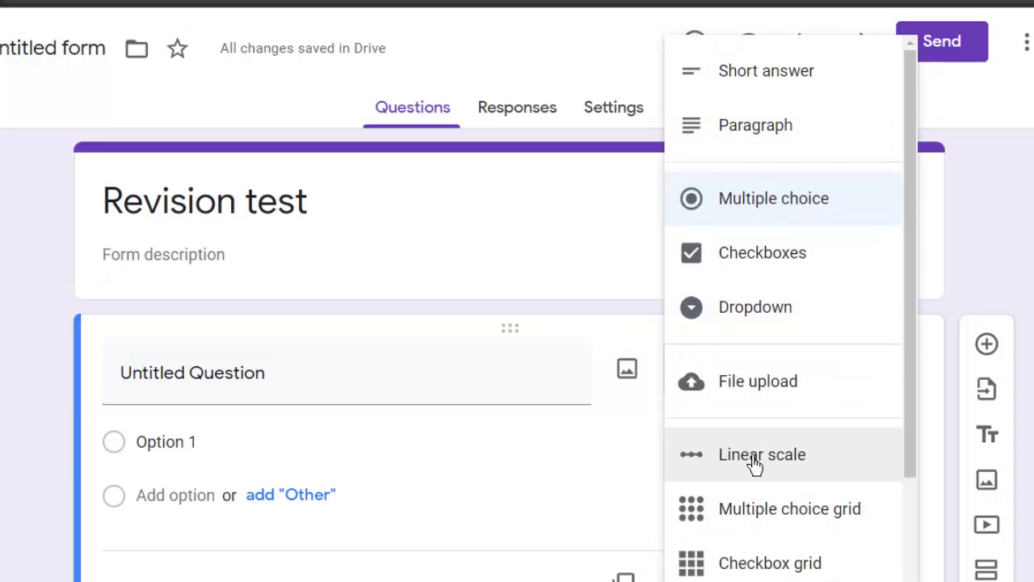
{"action": "left_click", "coordinate": [759, 526]}
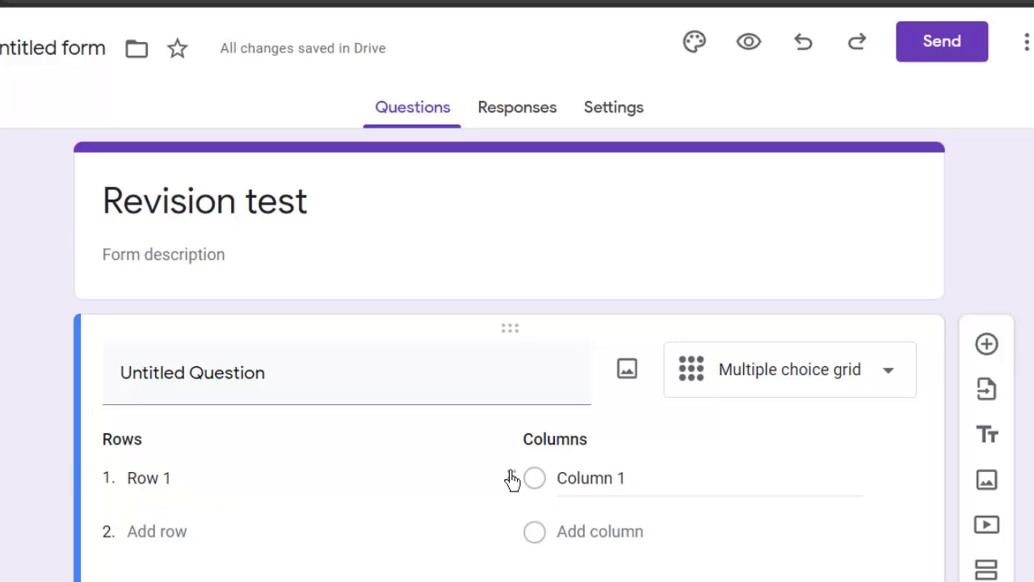
{"action": "left_click", "coordinate": [280, 383]}
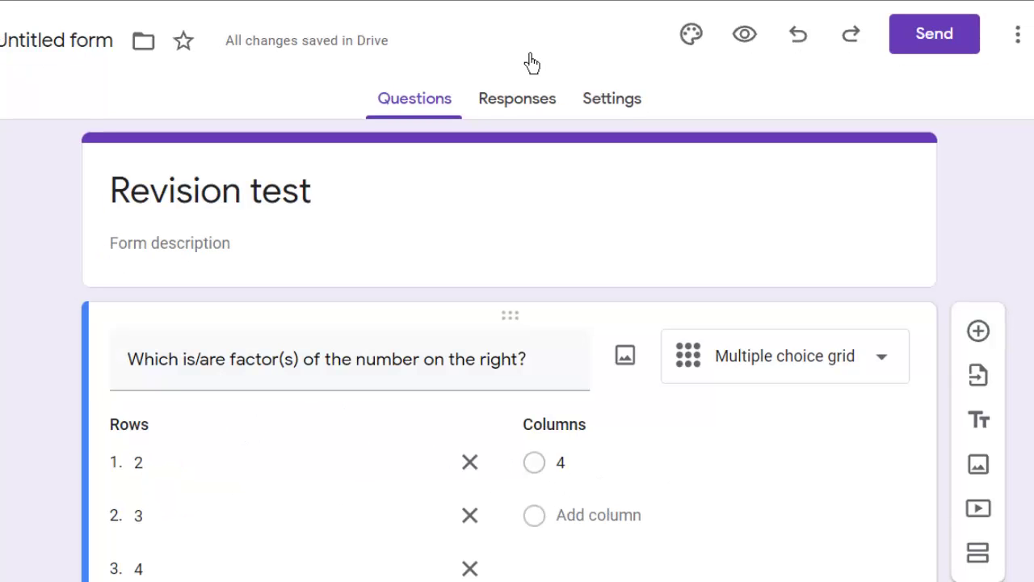
- Switch on 'Make this a quiz' in Settings and review the quiz options
{"action": "left_click", "coordinate": [633, 105]}
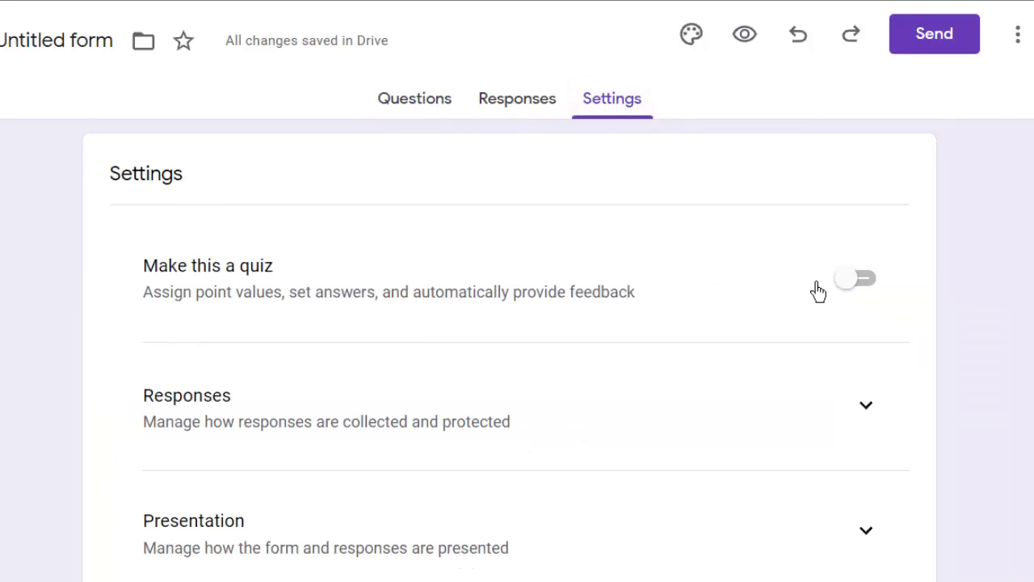
{"action": "left_click", "coordinate": [863, 283]}
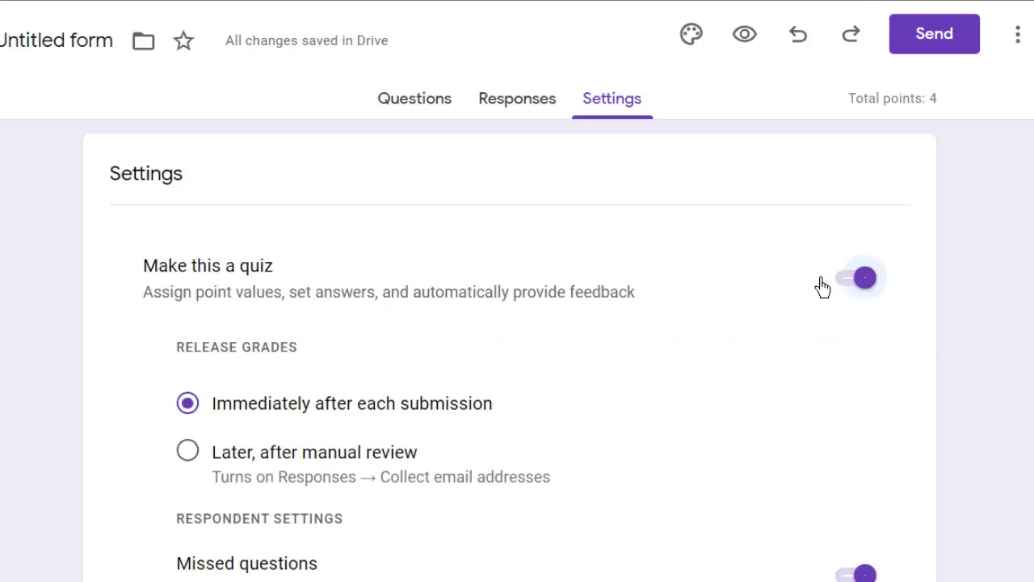
{"action": "scroll", "coordinate": [517, 323], "scroll_direction": "down", "scroll_amount": 6}
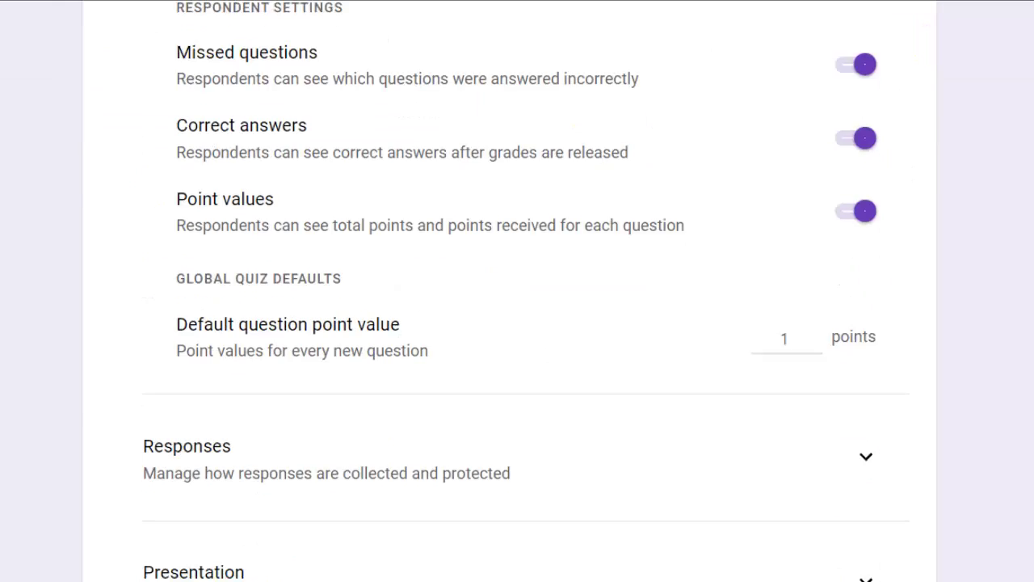
{"action": "scroll", "coordinate": [517, 323], "scroll_direction": "down", "scroll_amount": 6}
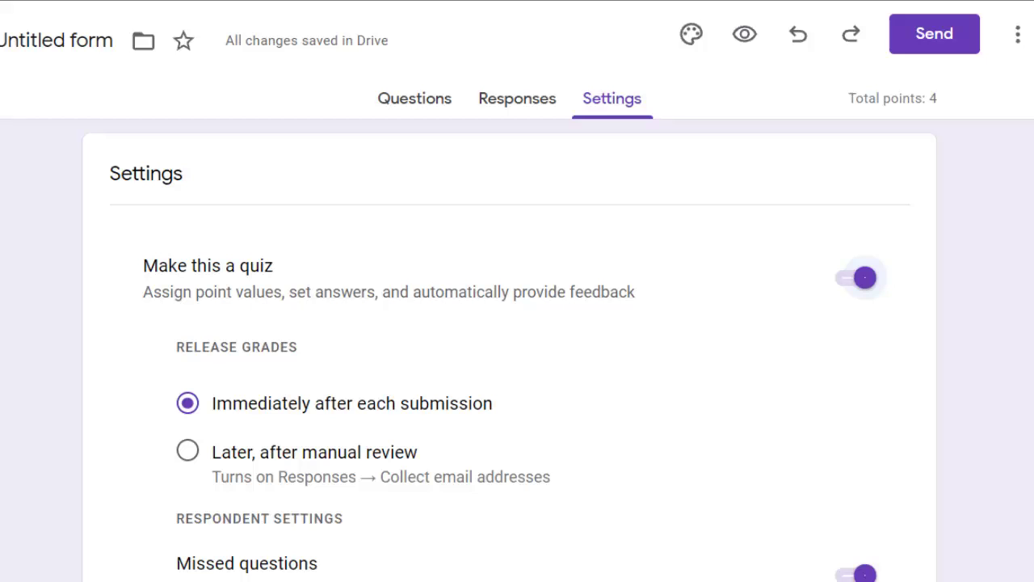
{"action": "scroll", "coordinate": [706, 379], "scroll_direction": "down", "scroll_amount": 4}
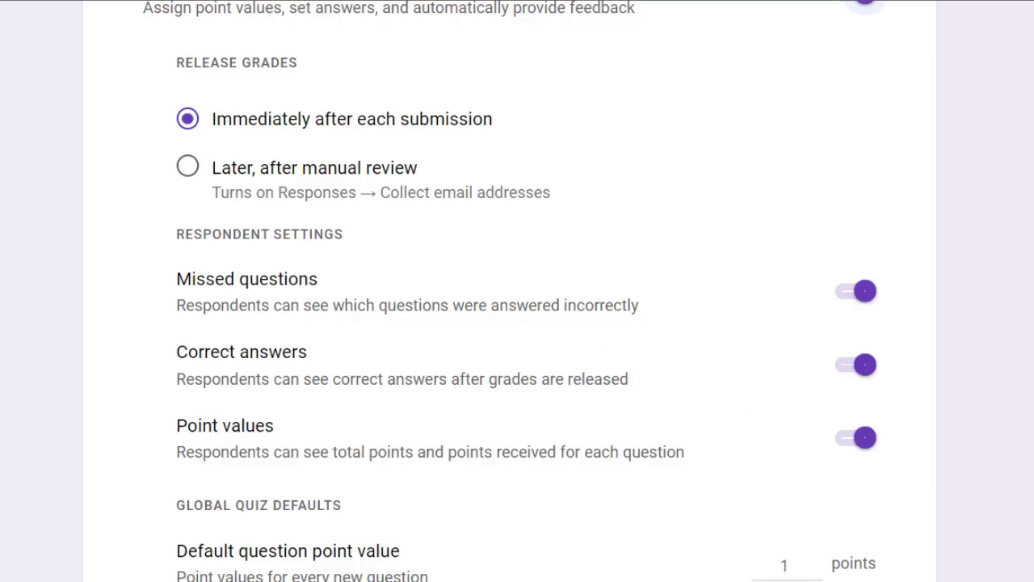
{"action": "scroll", "coordinate": [888, 517], "scroll_direction": "down", "scroll_amount": 2}
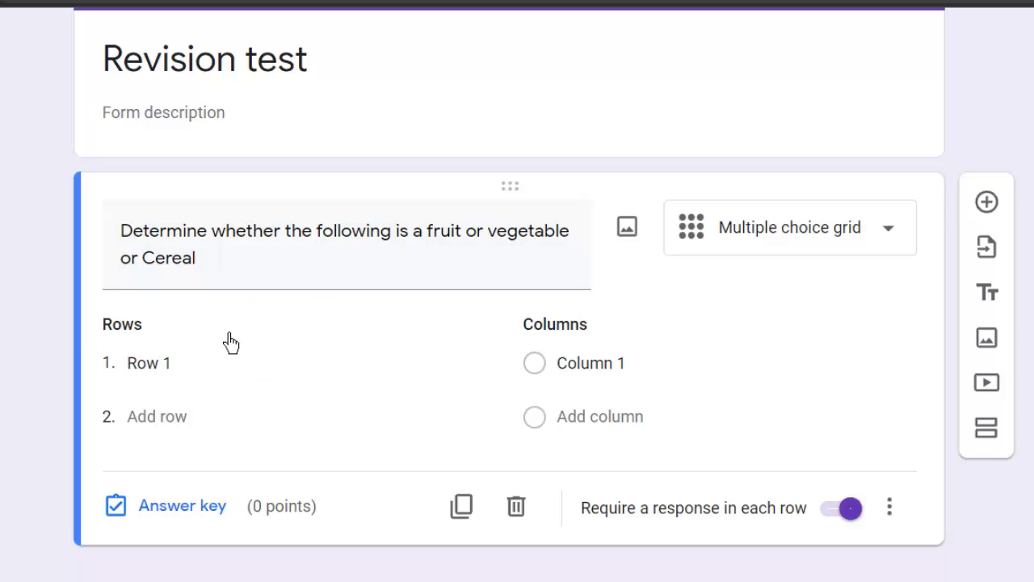
- Label the grid rows Fruit, Vegetable and Cereal
{"action": "left_click", "coordinate": [141, 375]}
{"action": "type", "text": "Fruit"}
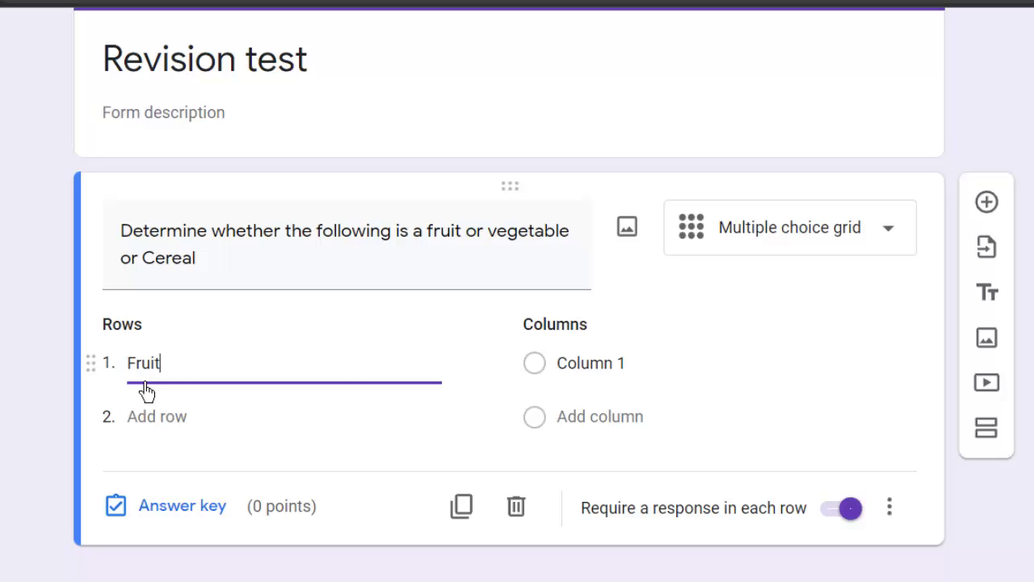
{"action": "left_click", "coordinate": [157, 421]}
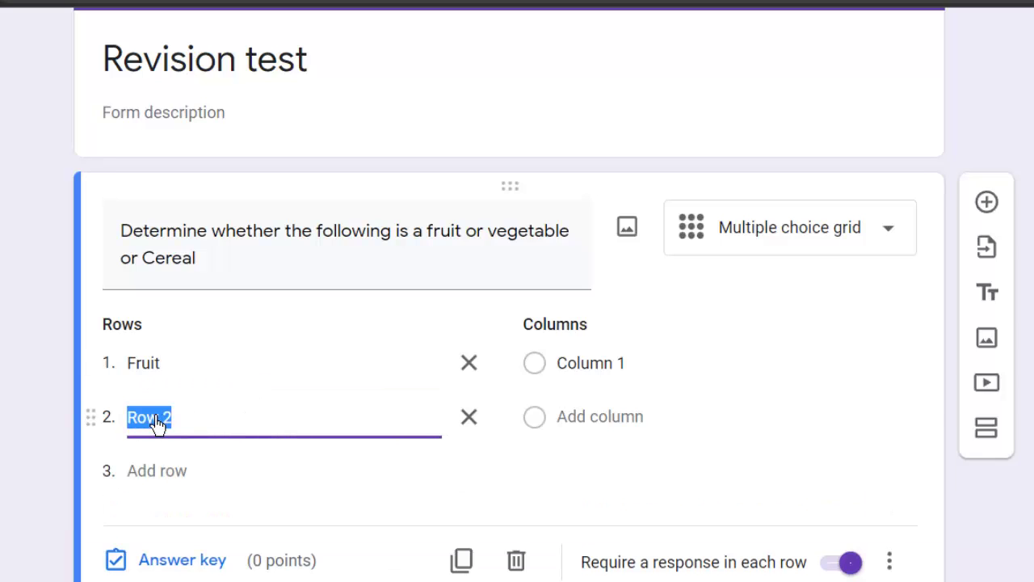
{"action": "type", "text": "V"}
{"action": "type", "text": "egetab"}
{"action": "type", "text": "le"}
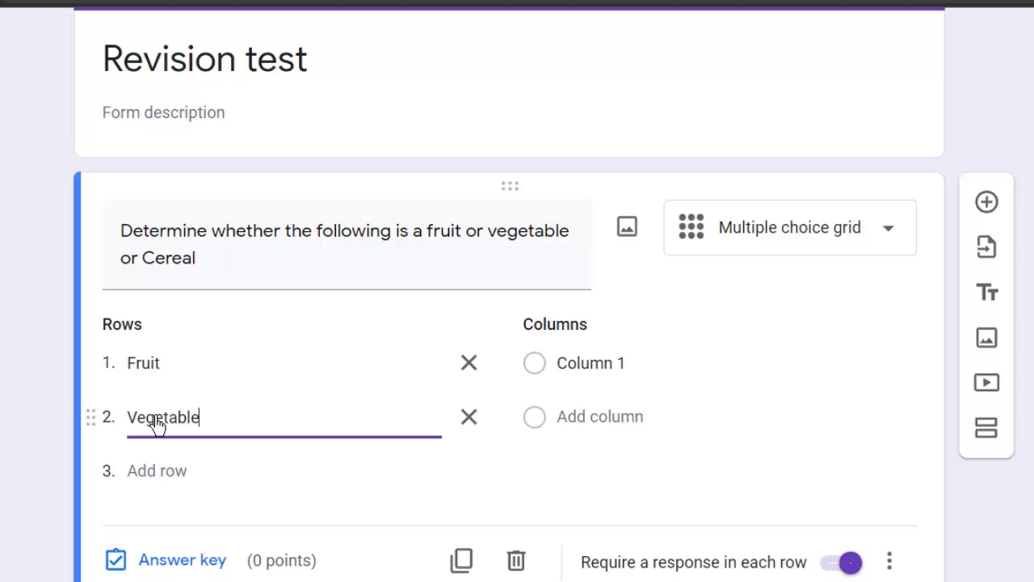
{"action": "left_click", "coordinate": [176, 483]}
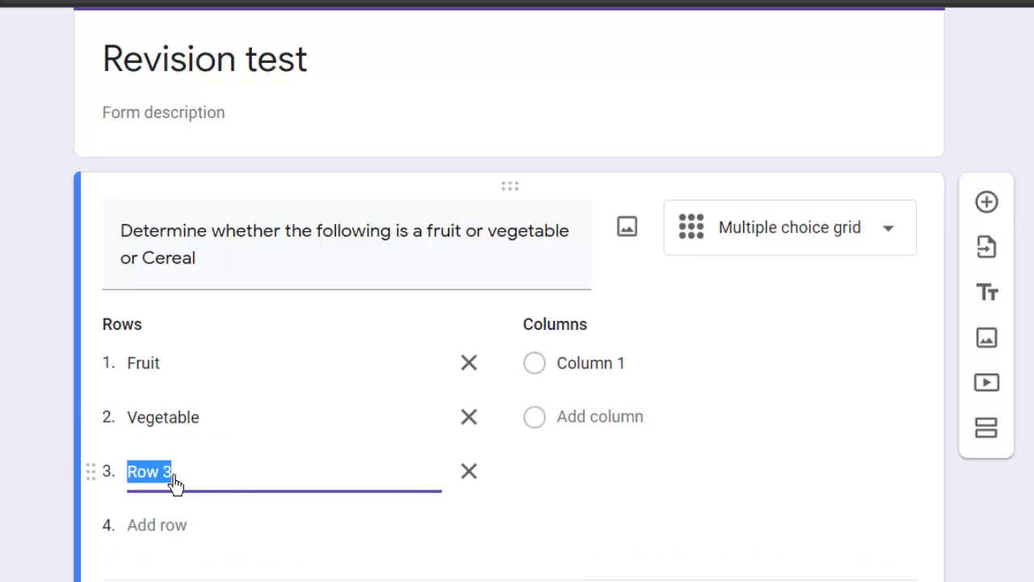
{"action": "type", "text": "Cer"}
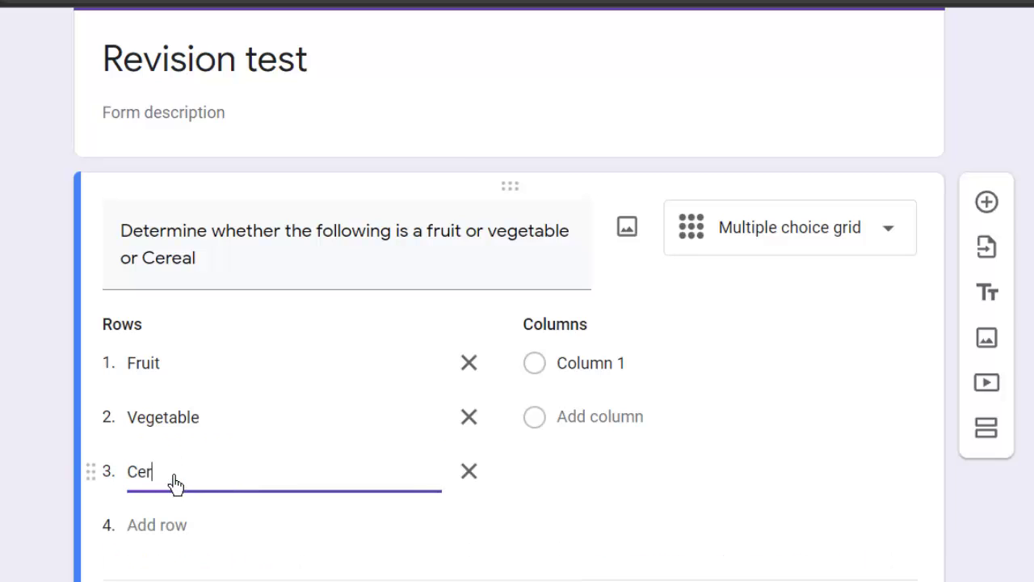
{"action": "type", "text": "eal"}
- Name the grid columns Apple, Rice and Garden egg
{"action": "left_click", "coordinate": [550, 368]}
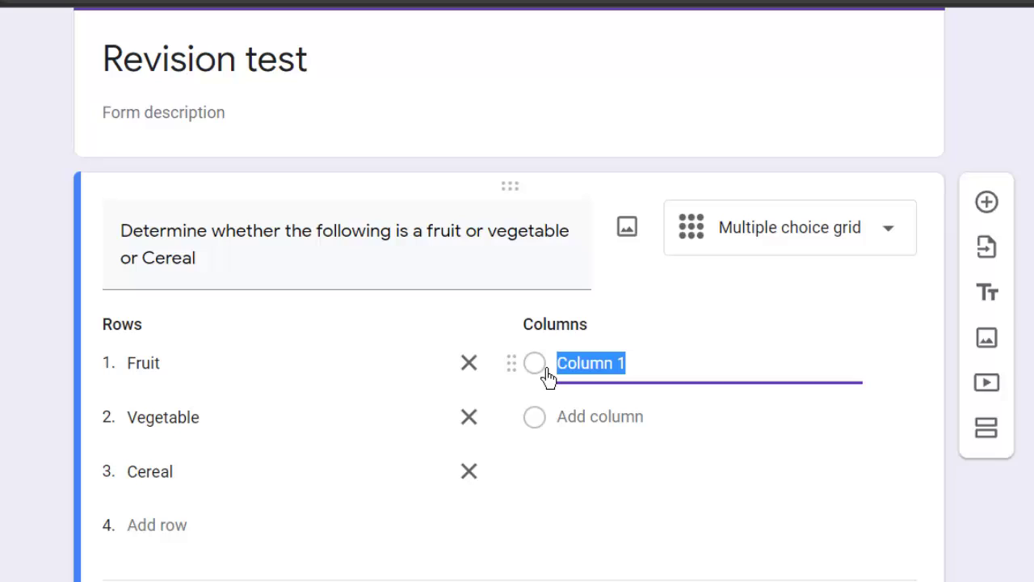
{"action": "type", "text": "Appl"}
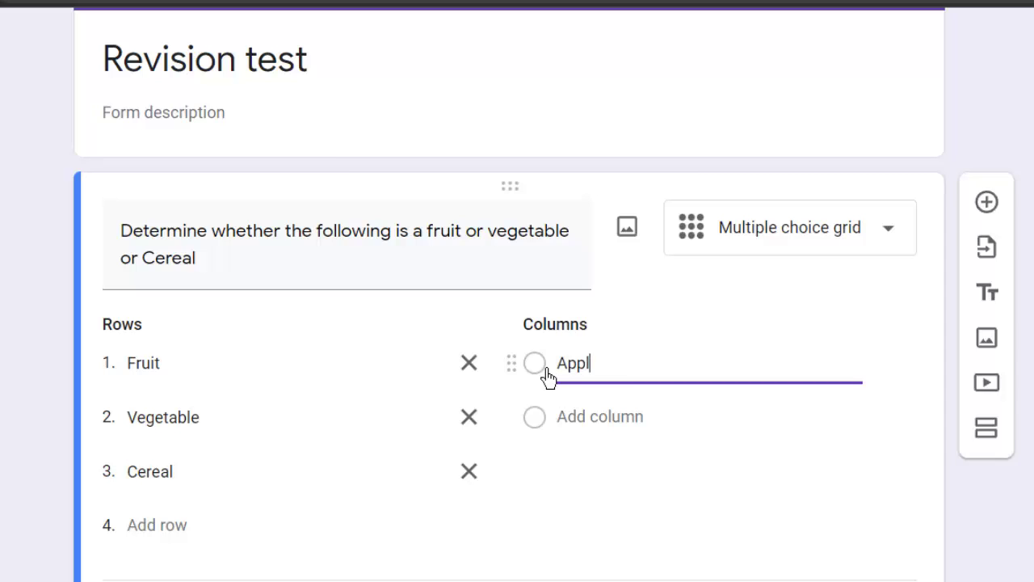
{"action": "type", "text": "e"}
{"action": "left_click", "coordinate": [579, 424]}
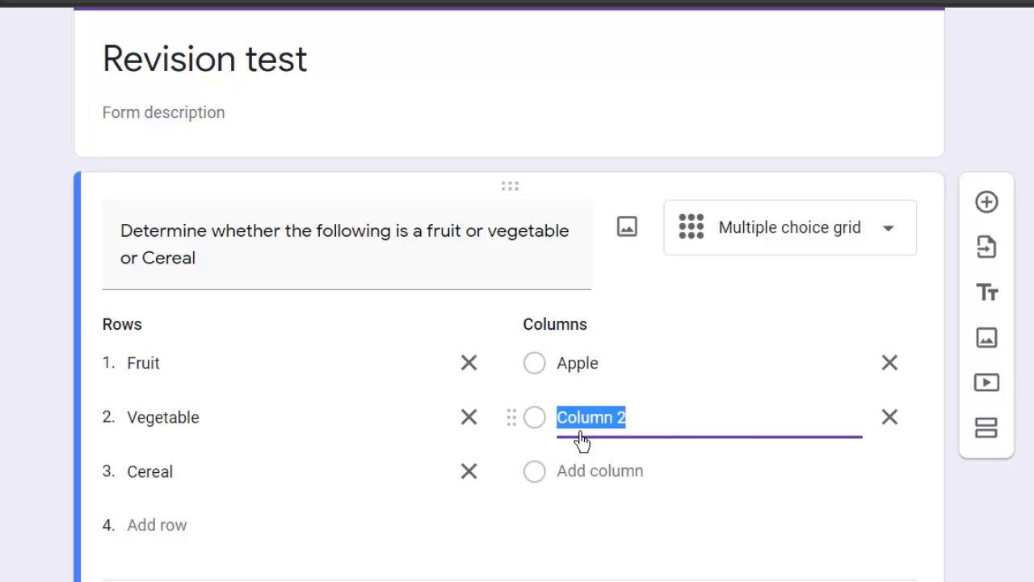
{"action": "type", "text": "Rice"}
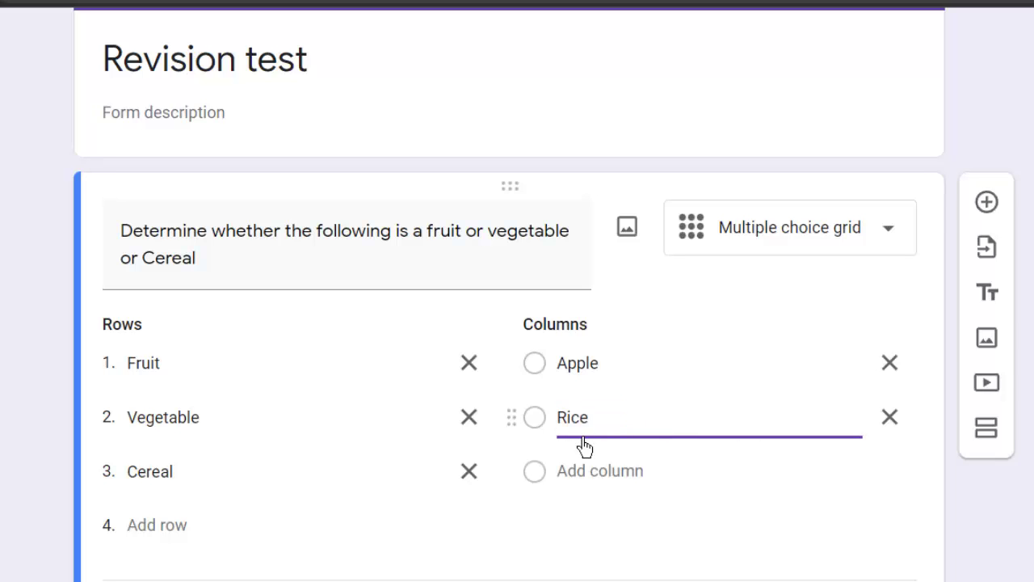
{"action": "left_click", "coordinate": [585, 476]}
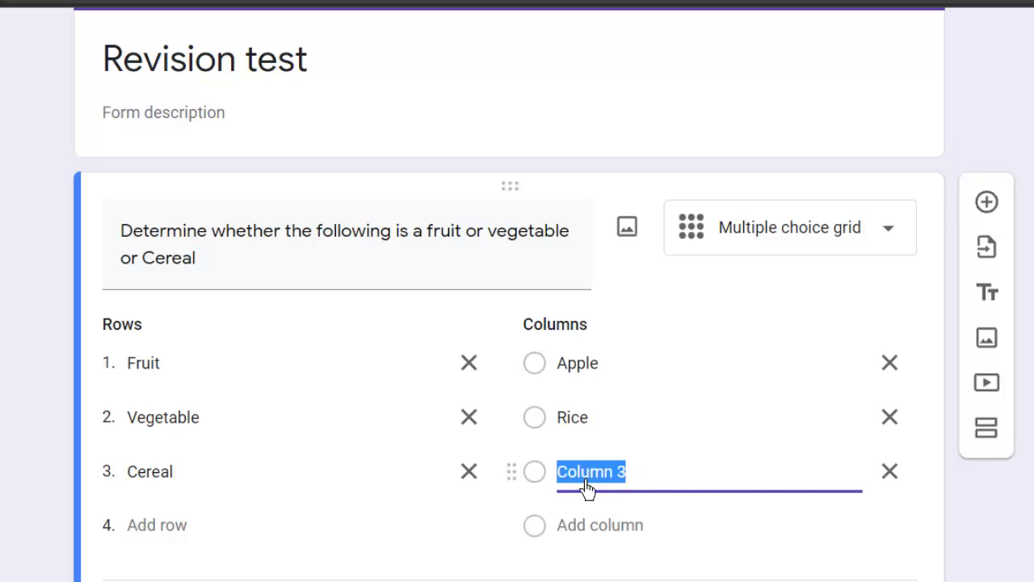
{"action": "type", "text": "G"}
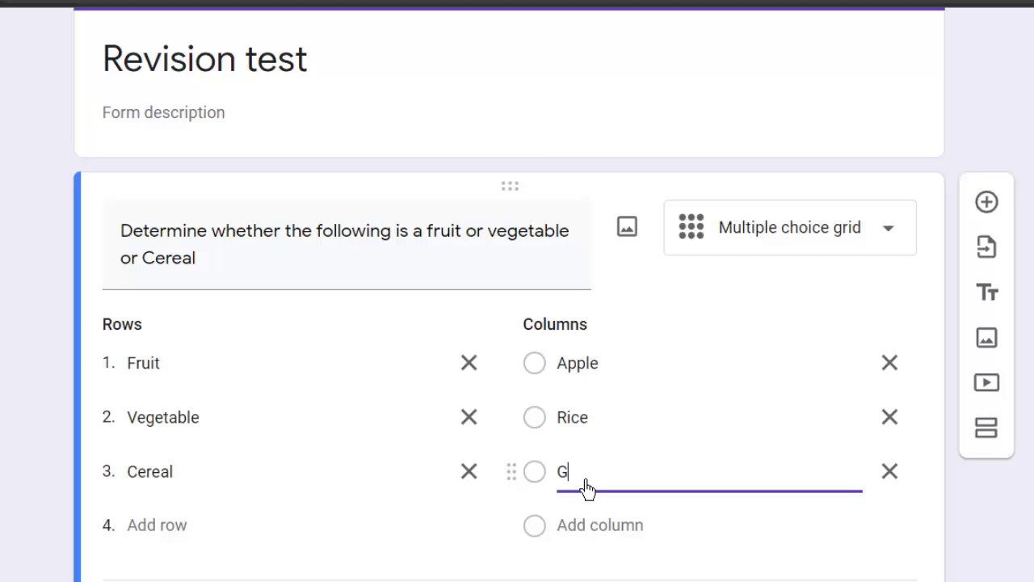
{"action": "type", "text": "arde"}
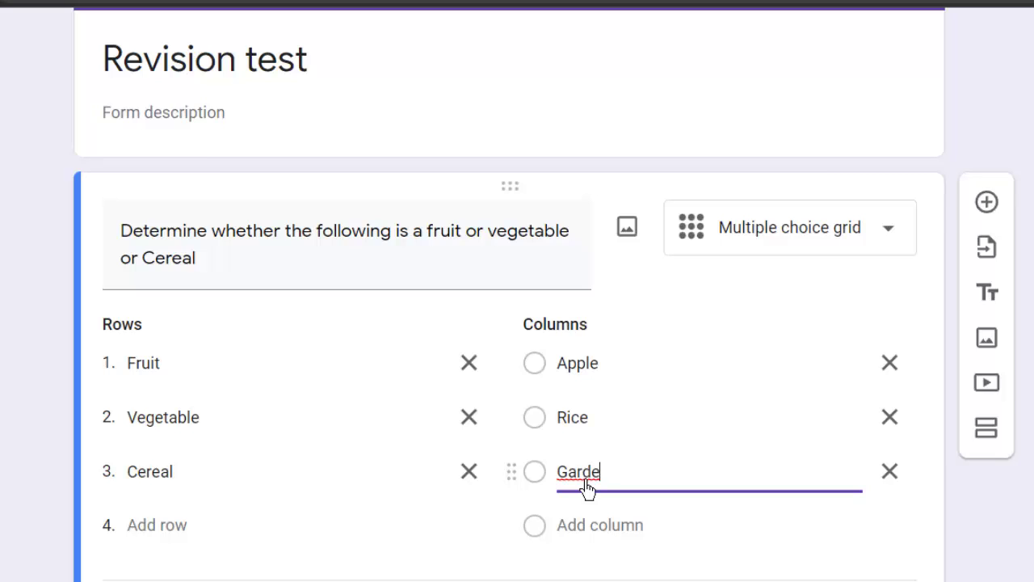
{"action": "type", "text": "n egg"}
{"action": "scroll", "coordinate": [478, 541], "scroll_direction": "down", "scroll_amount": 1}
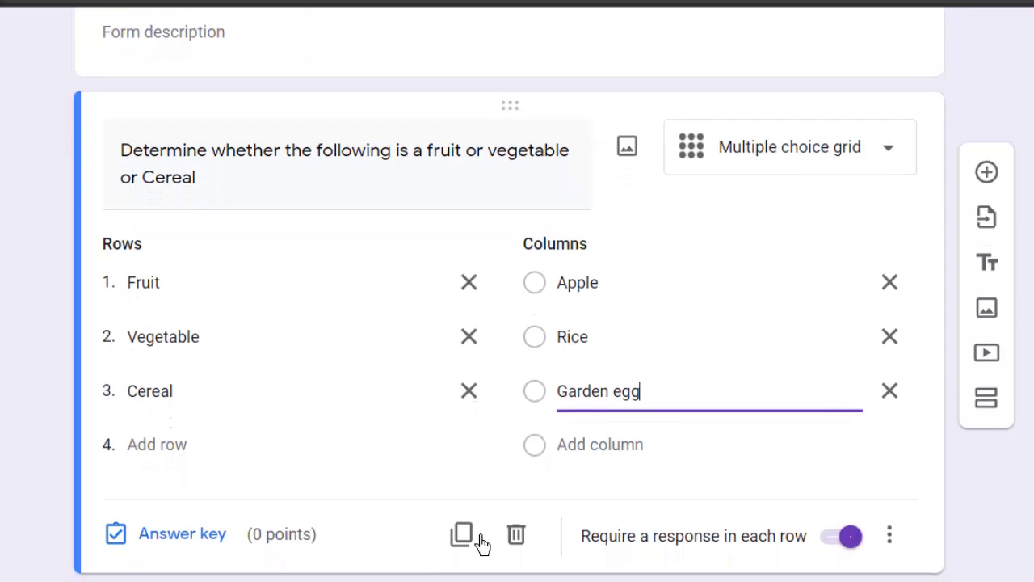
- Set answer key Fruit–Apple, Vegetable–Garden egg, Cereal–Rice, one point per row
{"action": "left_click", "coordinate": [198, 547]}
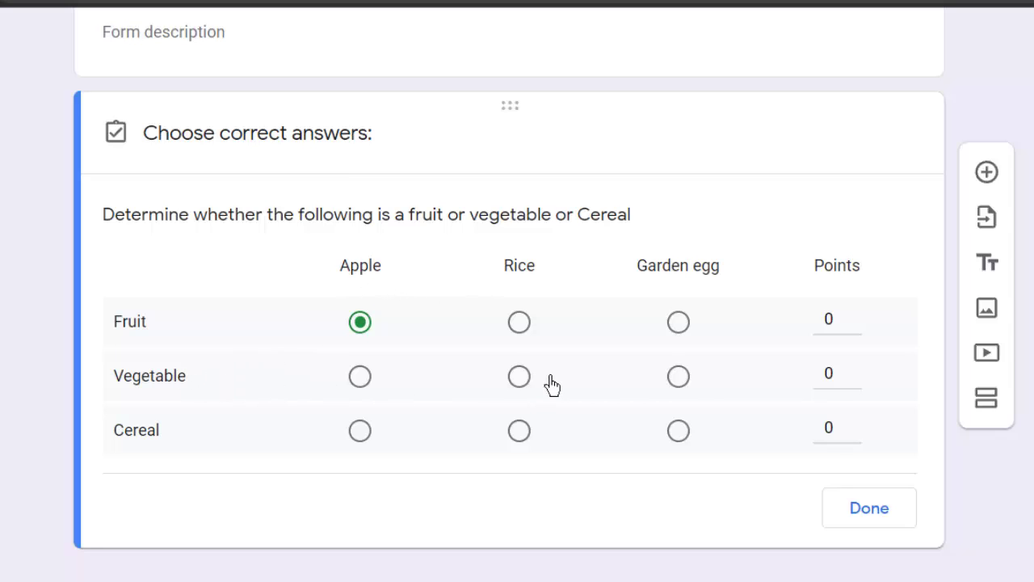
{"action": "left_click", "coordinate": [678, 376]}
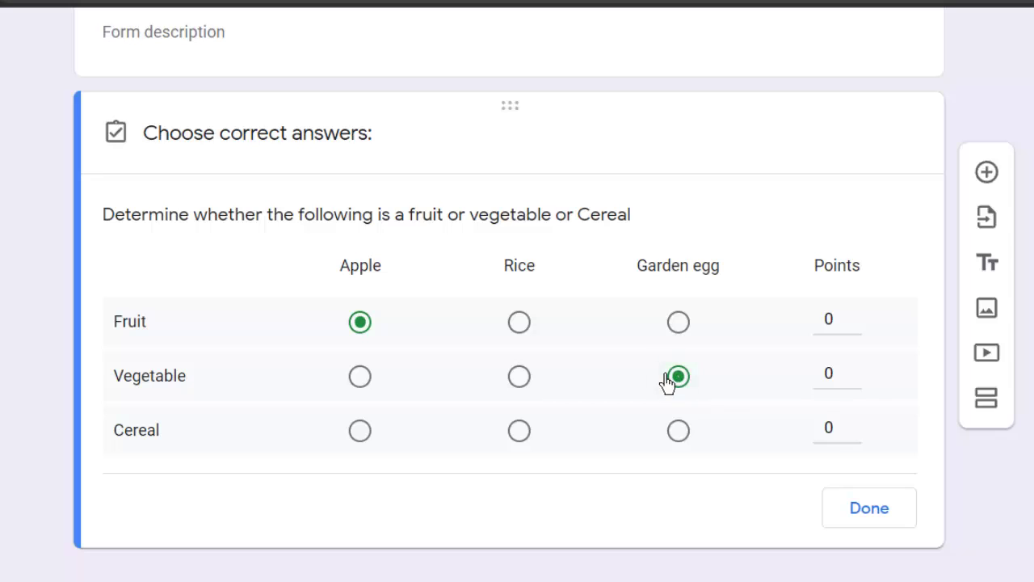
{"action": "left_click", "coordinate": [519, 432]}
{"action": "left_click", "coordinate": [853, 314]}
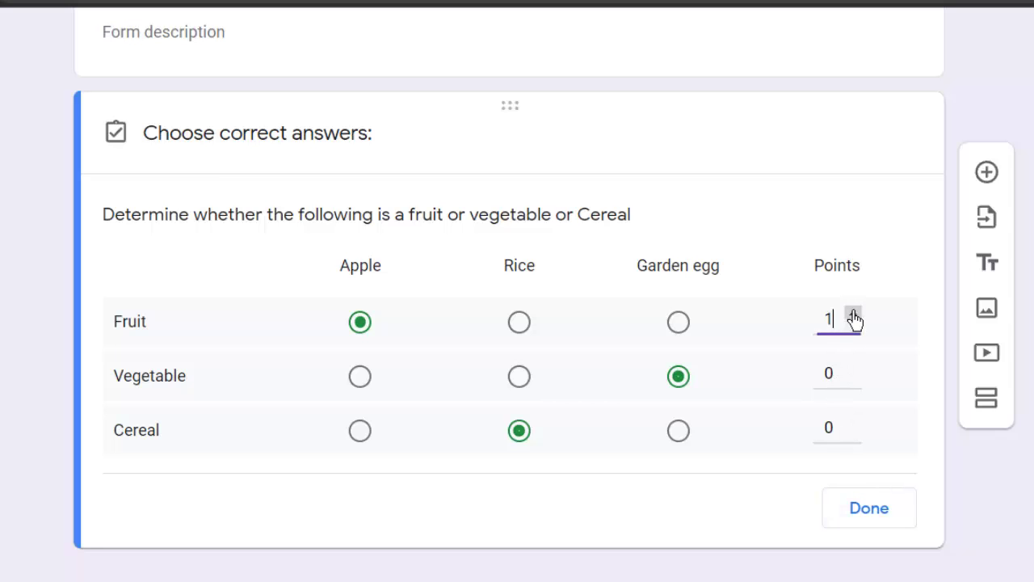
{"action": "left_click", "coordinate": [854, 368]}
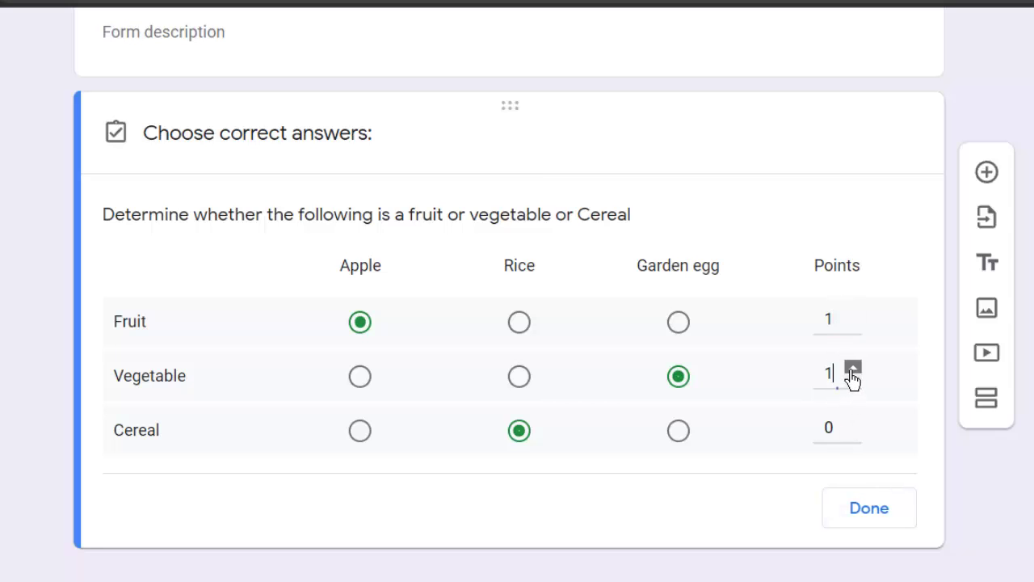
{"action": "left_click", "coordinate": [854, 422]}
{"action": "left_click", "coordinate": [863, 515]}
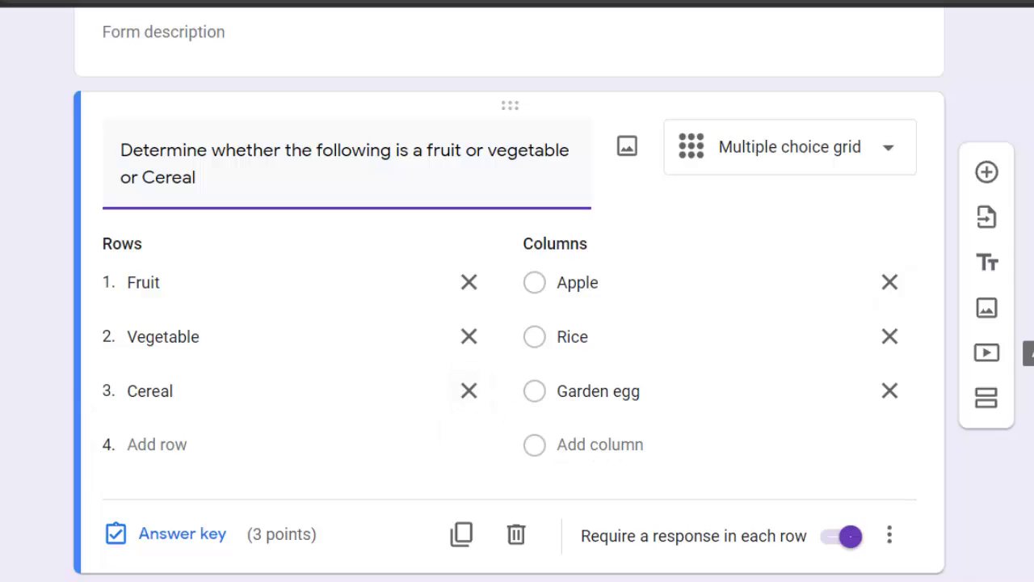
- Duplicate the grid question
{"action": "left_click", "coordinate": [457, 545]}
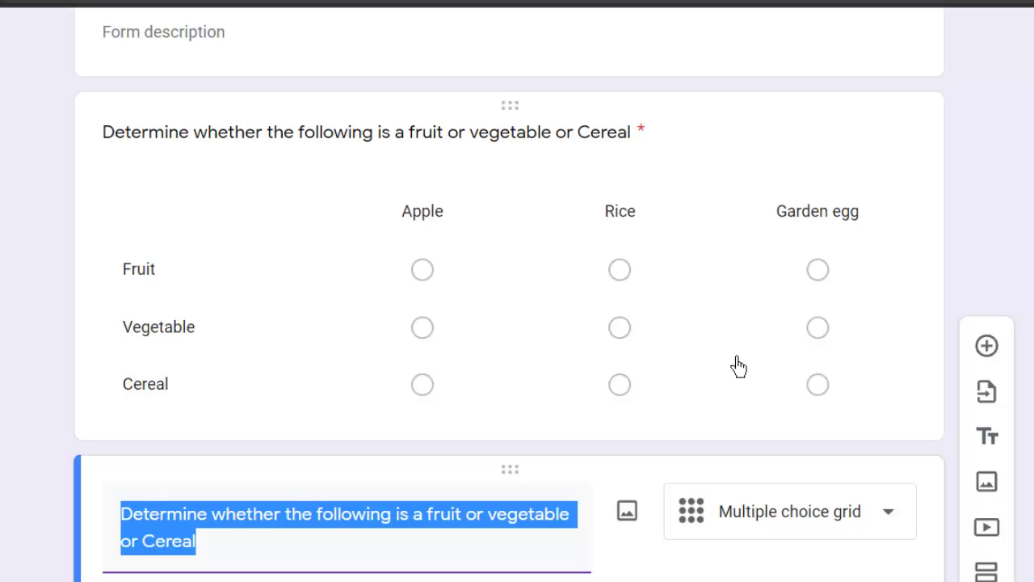
{"action": "scroll", "coordinate": [420, 426], "scroll_direction": "down", "scroll_amount": 4}
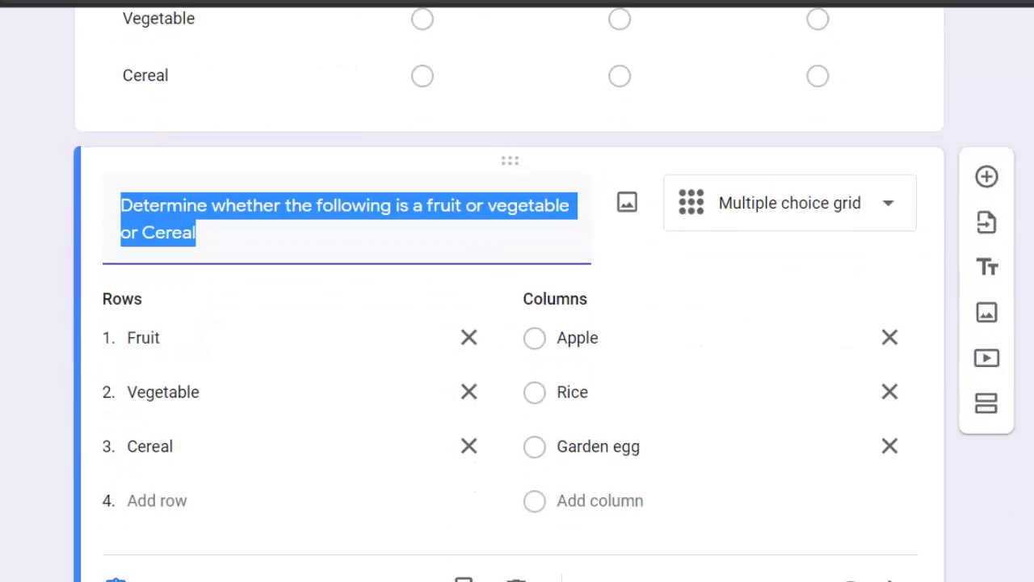
{"action": "scroll", "coordinate": [420, 425], "scroll_direction": "down", "scroll_amount": 1}
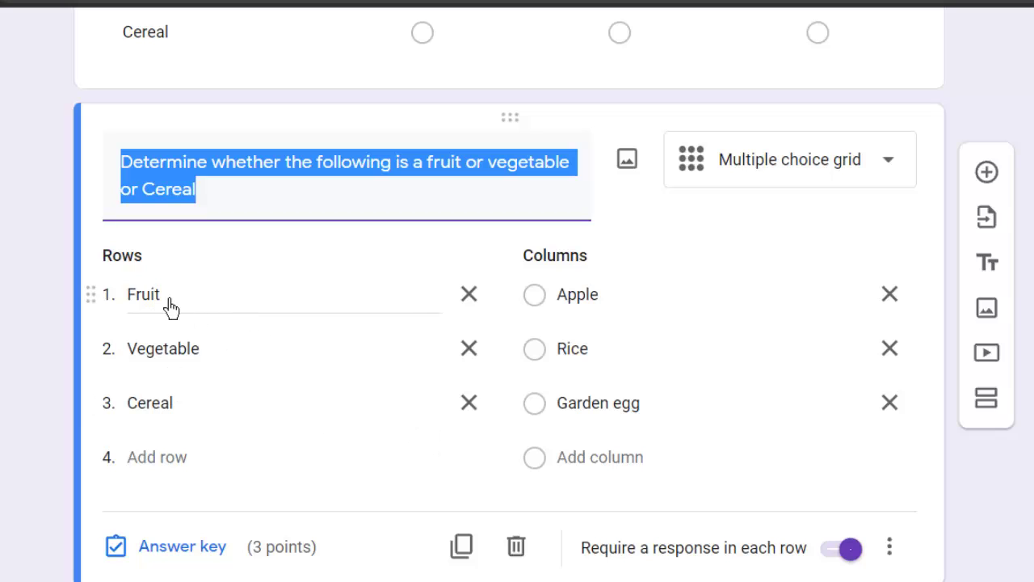
- Rename the copy's columns to Orange, Wheat and Tomato
{"action": "left_click", "coordinate": [600, 300]}
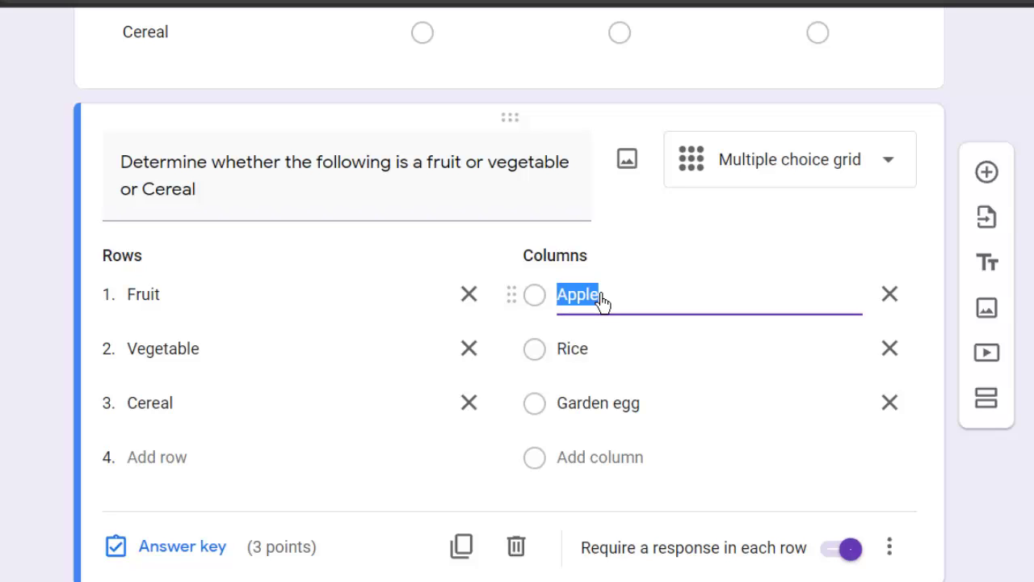
{"action": "type", "text": "Orange"}
{"action": "left_click", "coordinate": [591, 358]}
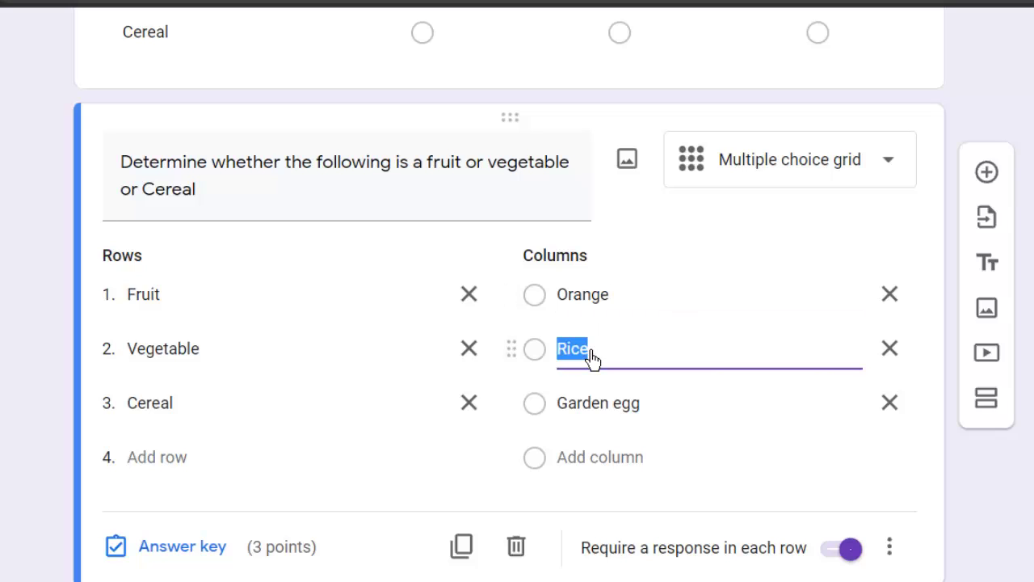
{"action": "type", "text": "M"}
{"action": "left_click", "coordinate": [598, 404]}
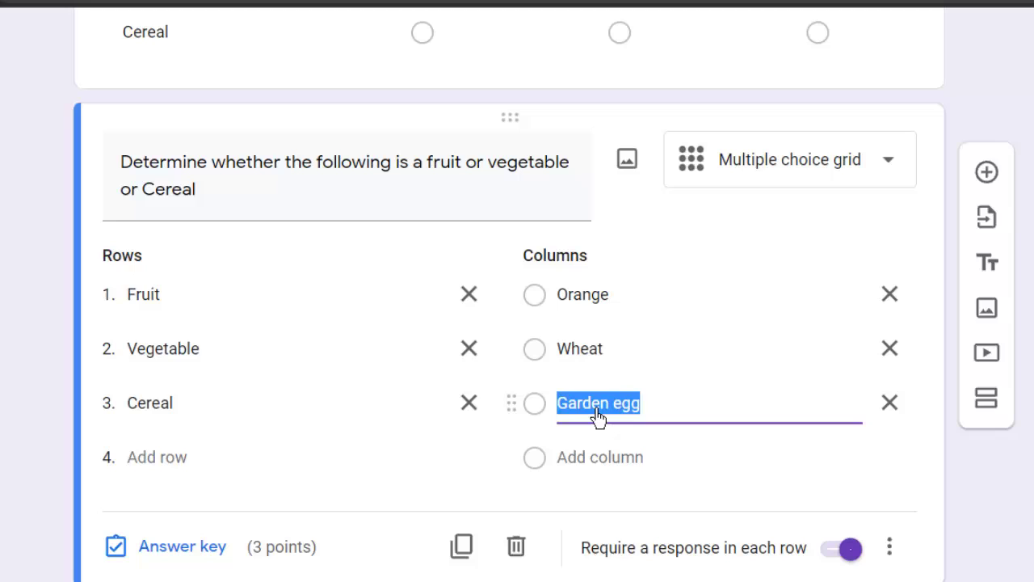
{"action": "type", "text": "Tomato"}
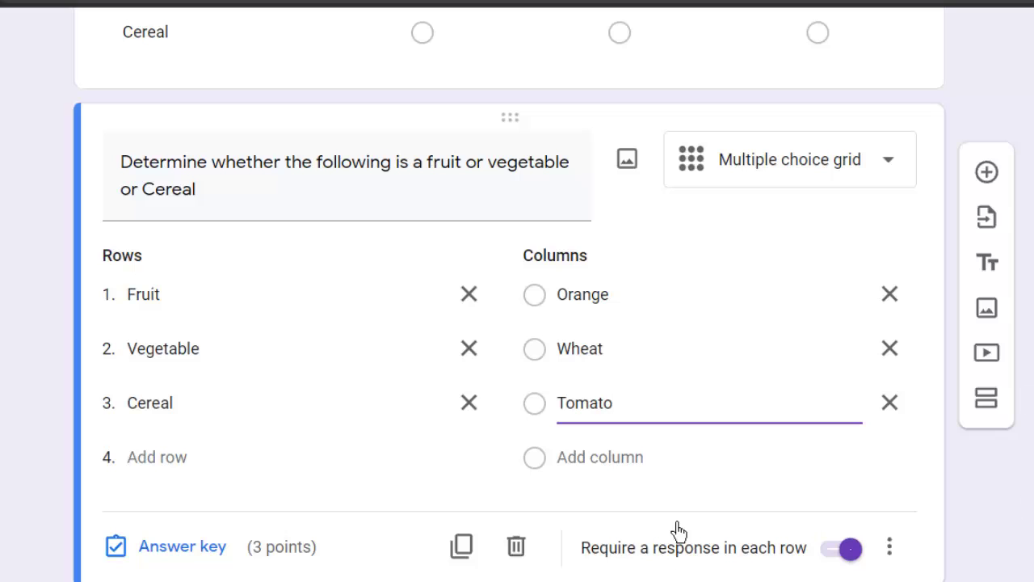
{"action": "scroll", "coordinate": [517, 323], "scroll_direction": "up", "scroll_amount": 2}
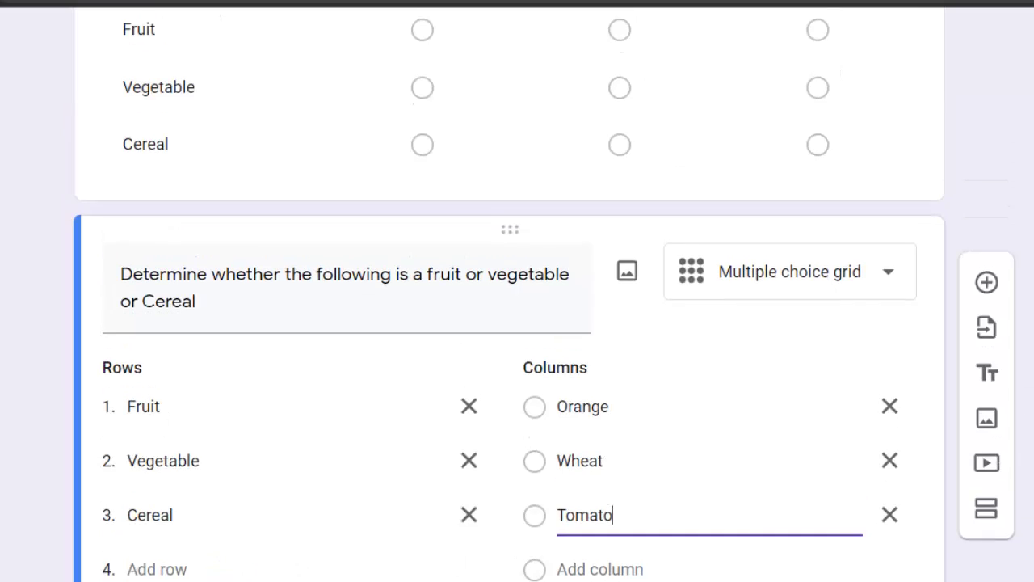
{"action": "scroll", "coordinate": [517, 323], "scroll_direction": "up", "scroll_amount": 4}
{"action": "scroll", "coordinate": [517, 323], "scroll_direction": "up", "scroll_amount": 4}
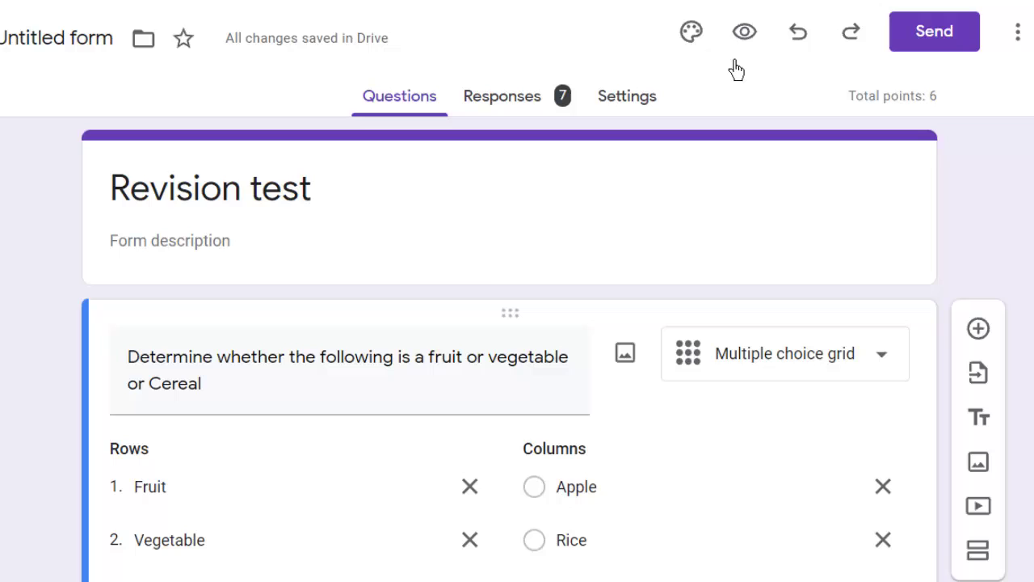
- Preview the quiz and answer the first grid: Fruit–Apple, Vegetable–Rice, Cereal–Rice
{"action": "left_click", "coordinate": [748, 38]}
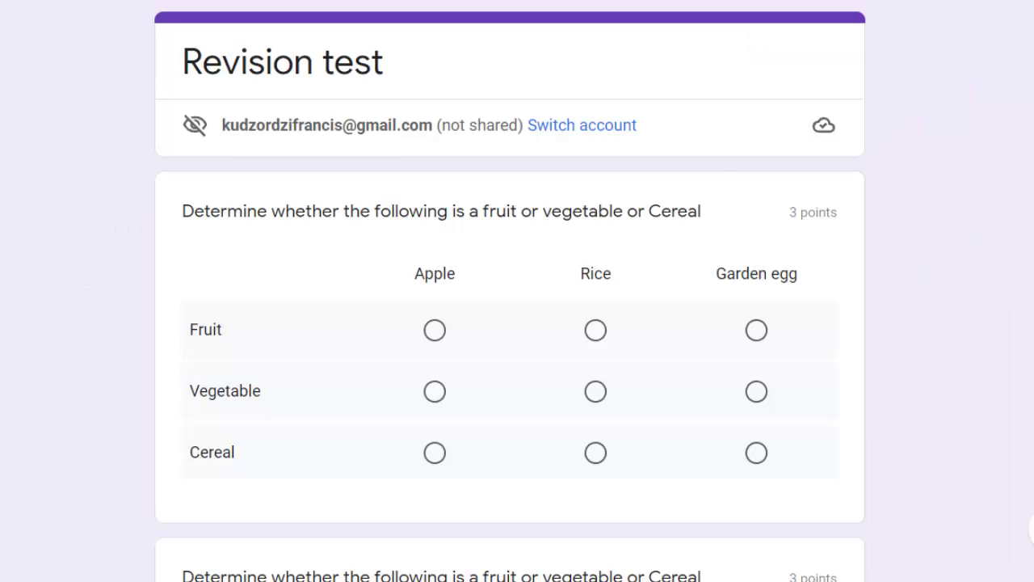
{"action": "scroll", "coordinate": [517, 324], "scroll_direction": "down", "scroll_amount": 2}
{"action": "scroll", "coordinate": [517, 323], "scroll_direction": "down", "scroll_amount": 2}
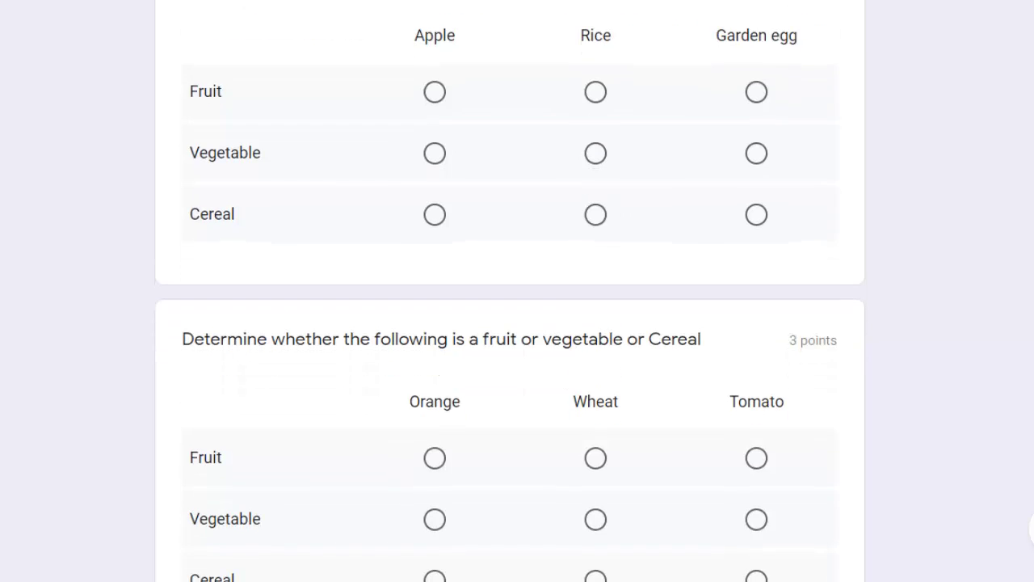
{"action": "scroll", "coordinate": [518, 324], "scroll_direction": "up", "scroll_amount": 3}
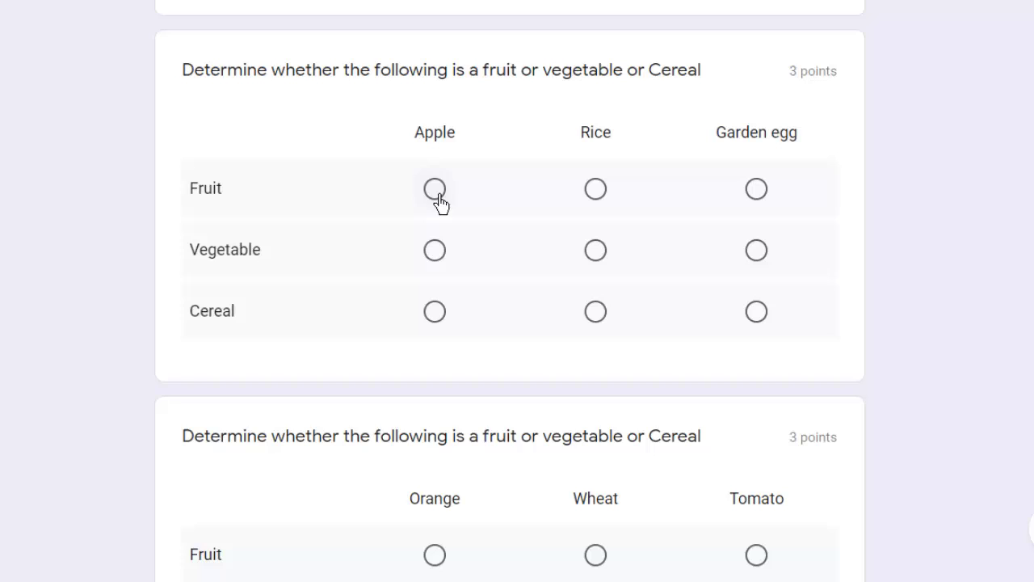
{"action": "left_click", "coordinate": [437, 194]}
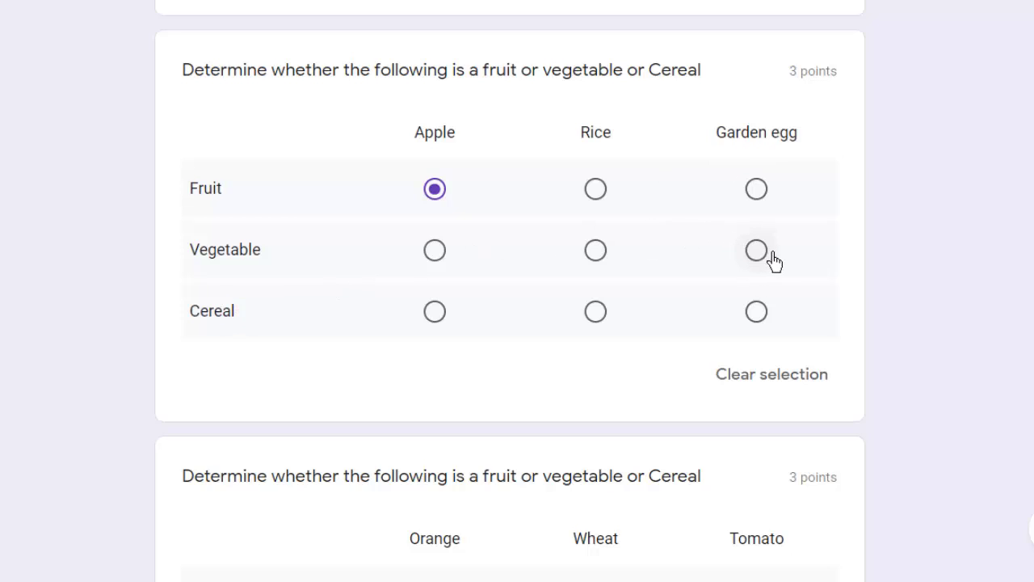
{"action": "left_click", "coordinate": [597, 254]}
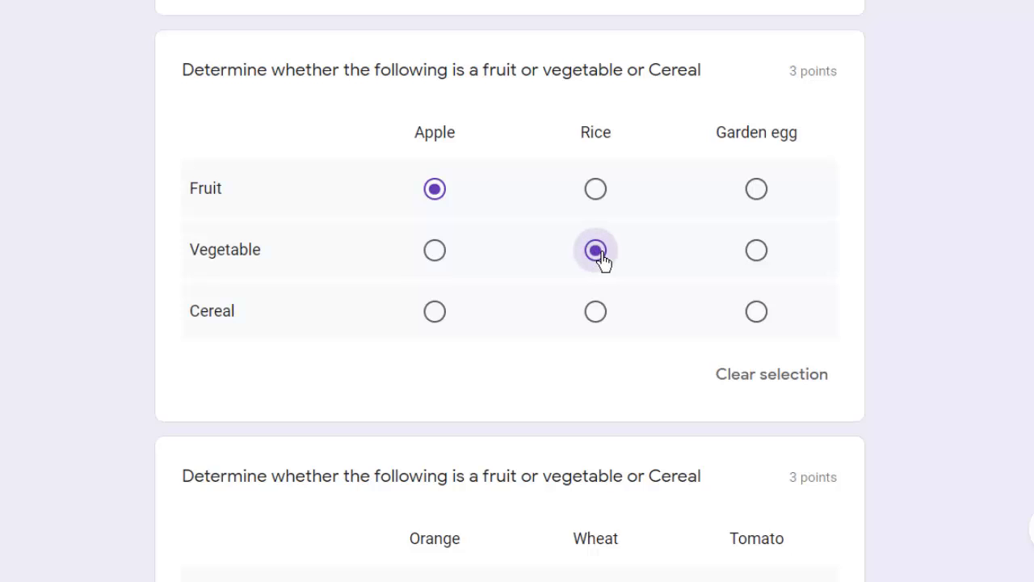
{"action": "left_click", "coordinate": [760, 194]}
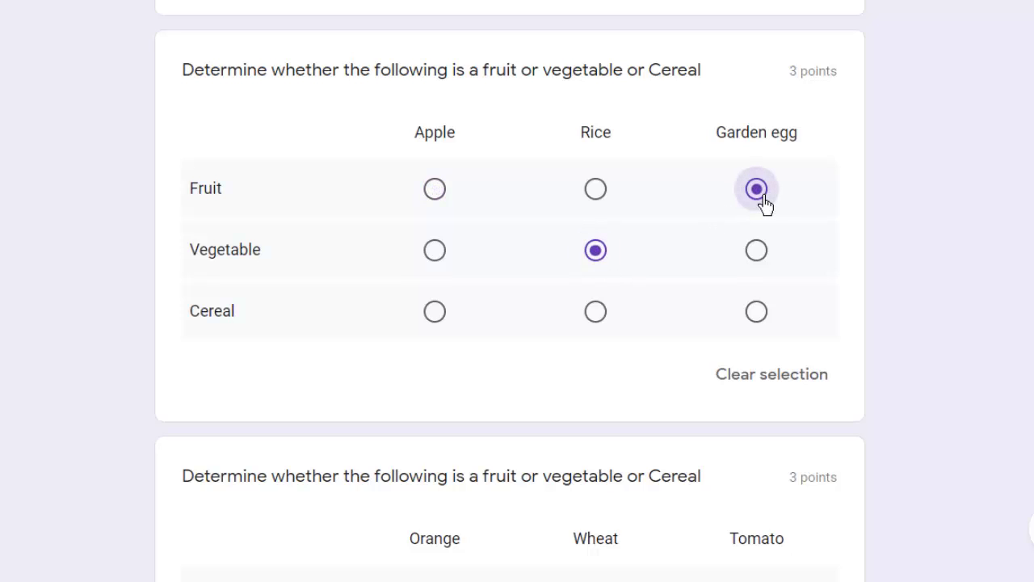
{"action": "left_click", "coordinate": [435, 191]}
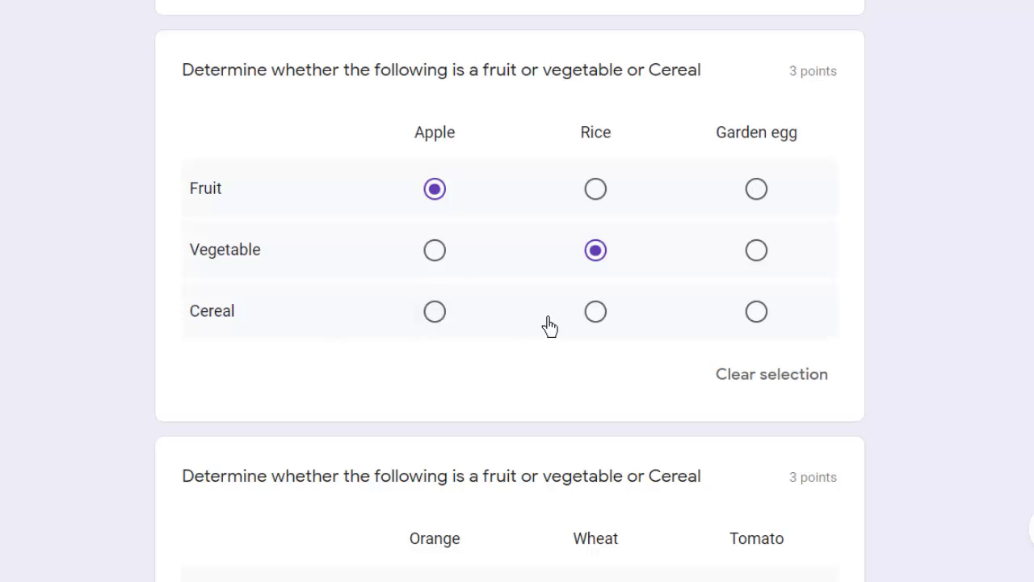
{"action": "left_click", "coordinate": [595, 333]}
- Answer the second grid: Fruit–Wheat, Vegetable–Tomato, Cereal–Wheat
{"action": "scroll", "coordinate": [510, 290], "scroll_direction": "down", "scroll_amount": 1}
{"action": "scroll", "coordinate": [510, 291], "scroll_direction": "down", "scroll_amount": 1}
{"action": "scroll", "coordinate": [510, 291], "scroll_direction": "down", "scroll_amount": 1}
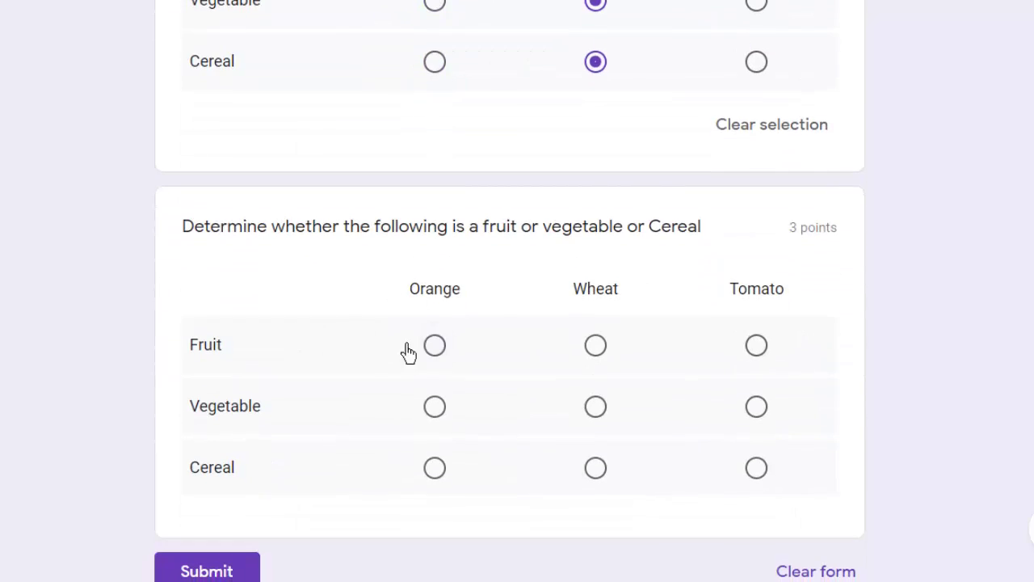
{"action": "left_click", "coordinate": [593, 346]}
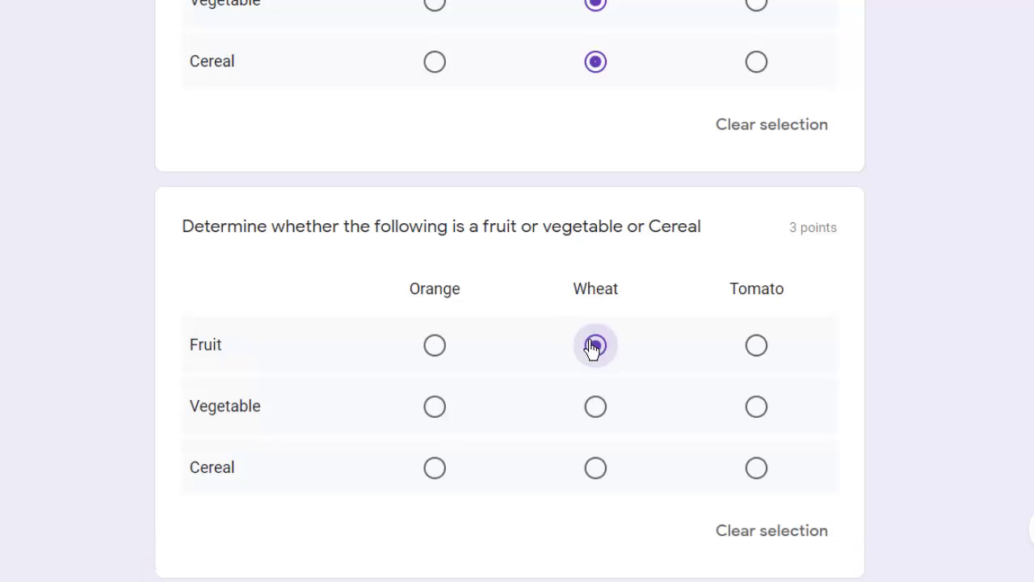
{"action": "left_click", "coordinate": [434, 408]}
{"action": "left_click", "coordinate": [756, 408]}
{"action": "left_click", "coordinate": [596, 469]}
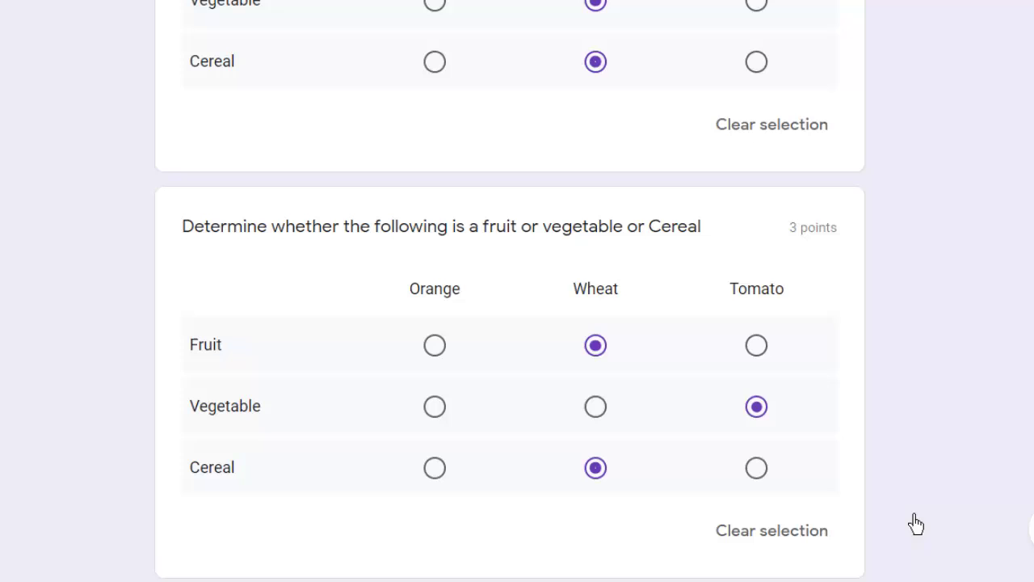
{"action": "scroll", "coordinate": [1030, 529], "scroll_direction": "down", "scroll_amount": 2}
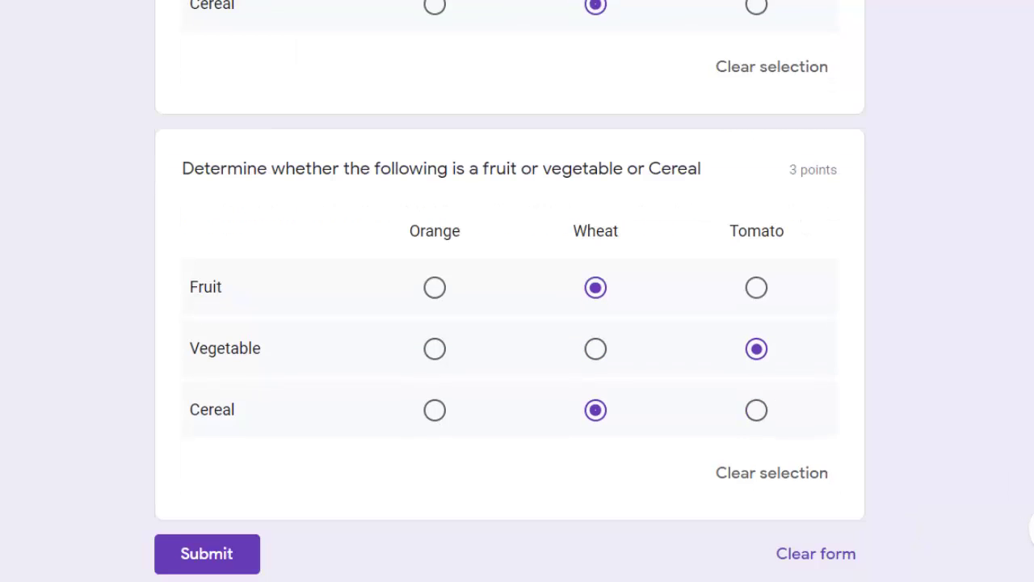
{"action": "scroll", "coordinate": [1030, 530], "scroll_direction": "up", "scroll_amount": 3}
{"action": "scroll", "coordinate": [1030, 529], "scroll_direction": "up", "scroll_amount": 4}
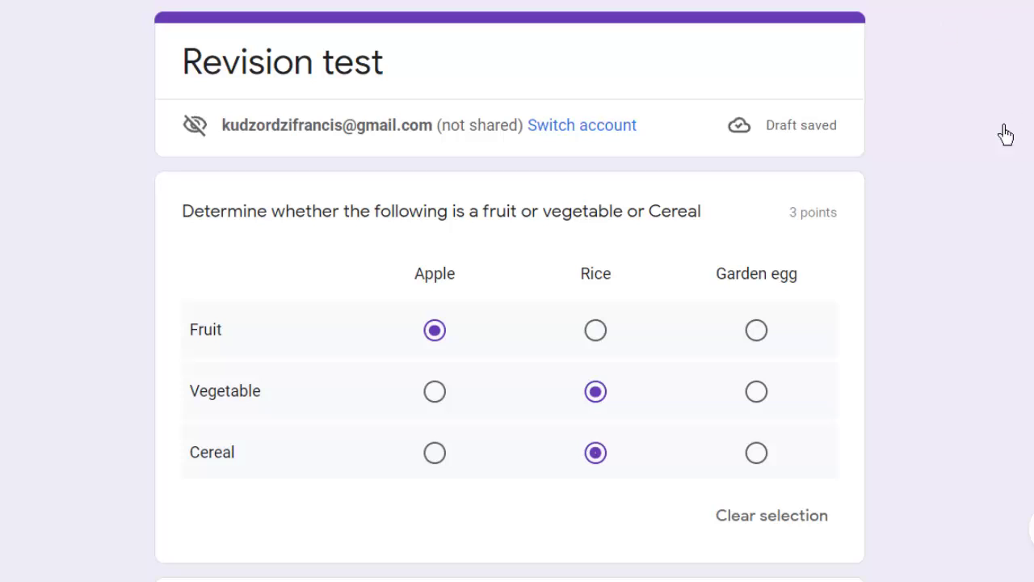
{"action": "scroll", "coordinate": [1031, 529], "scroll_direction": "down", "scroll_amount": 5}
{"action": "scroll", "coordinate": [1030, 529], "scroll_direction": "down", "scroll_amount": 2}
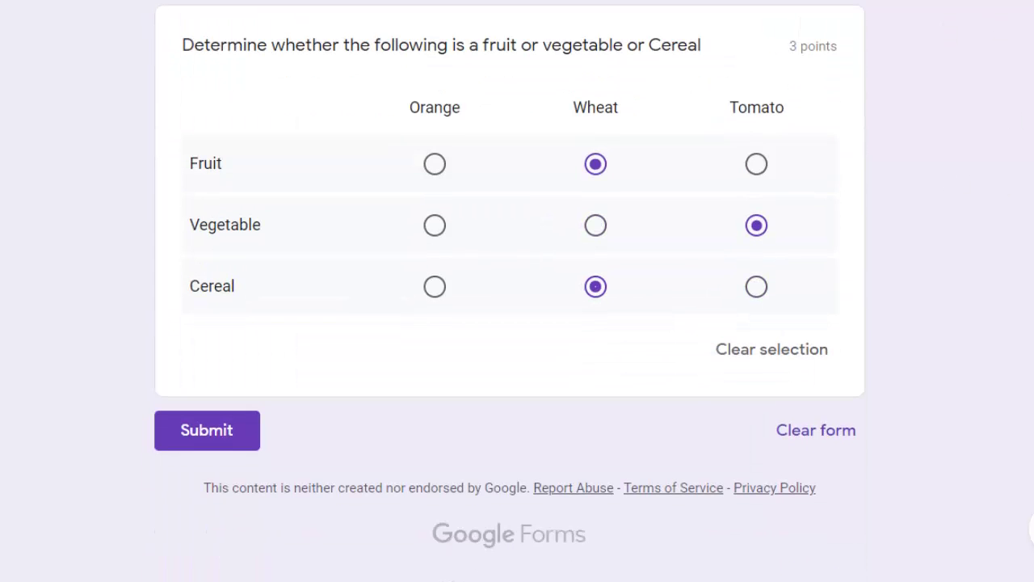
- Submit the preview answers for grading
{"action": "left_click", "coordinate": [251, 447]}
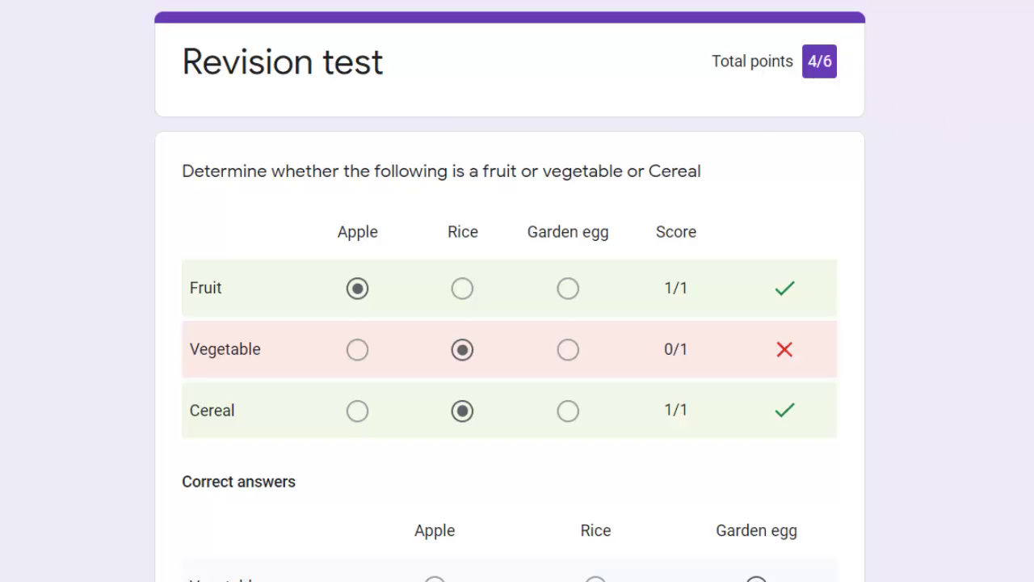
{"action": "scroll", "coordinate": [328, 235], "scroll_direction": "down", "scroll_amount": 3}
{"action": "scroll", "coordinate": [328, 234], "scroll_direction": "up", "scroll_amount": 1}
{"action": "scroll", "coordinate": [328, 234], "scroll_direction": "down", "scroll_amount": 2}
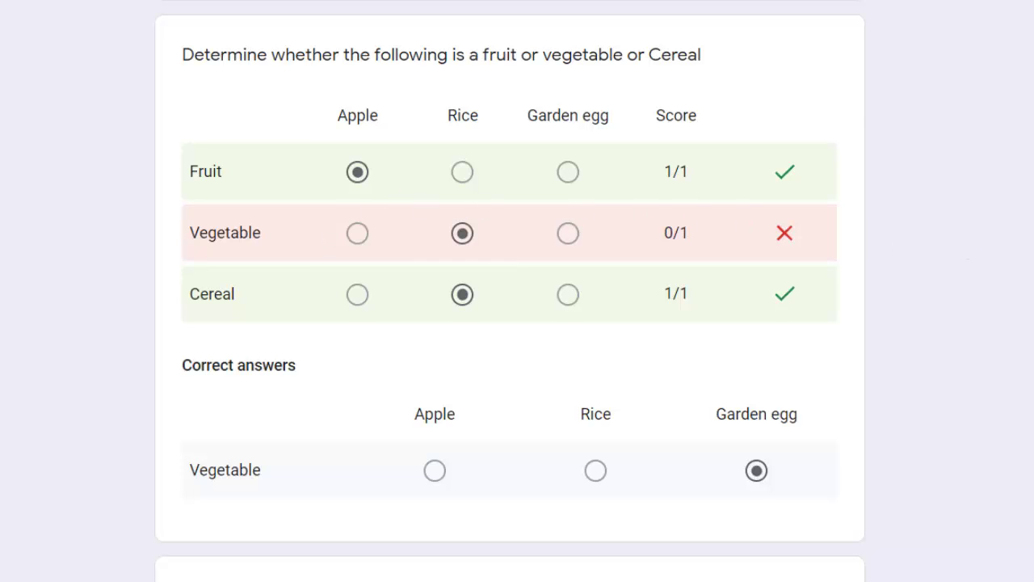
- Review the 4/6 score, with each grid scoring two of three rows and the correct answers listed
{"action": "scroll", "coordinate": [509, 291], "scroll_direction": "down", "scroll_amount": 1}
{"action": "scroll", "coordinate": [510, 290], "scroll_direction": "down", "scroll_amount": 3}
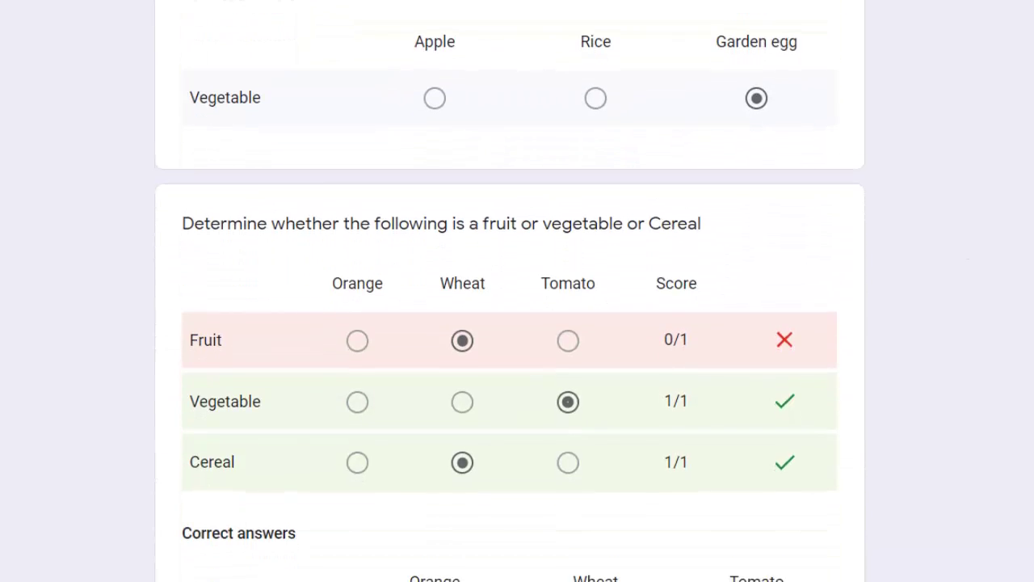
{"action": "scroll", "coordinate": [510, 291], "scroll_direction": "down", "scroll_amount": 3}
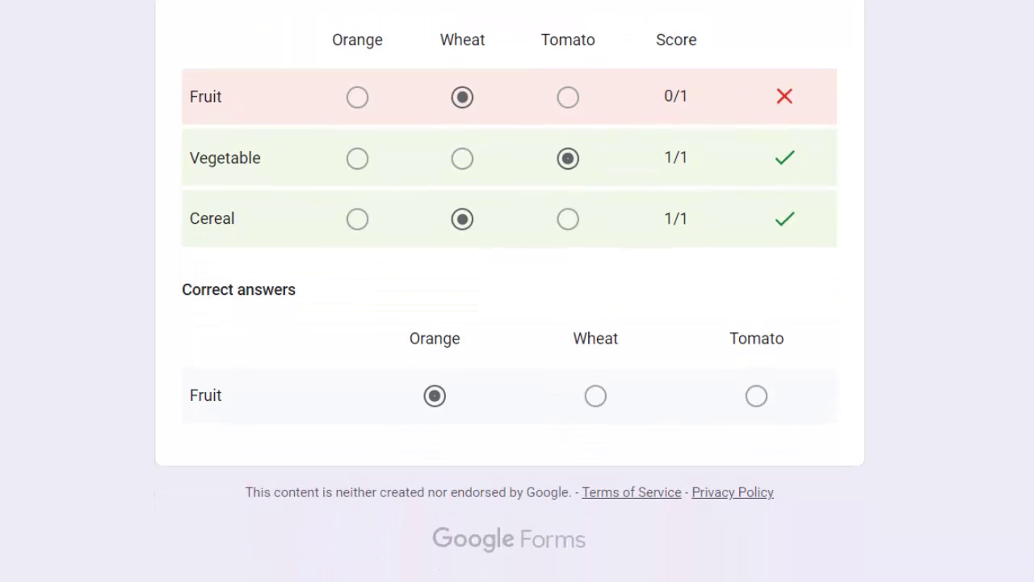
{"action": "scroll", "coordinate": [509, 291], "scroll_direction": "up", "scroll_amount": 2}
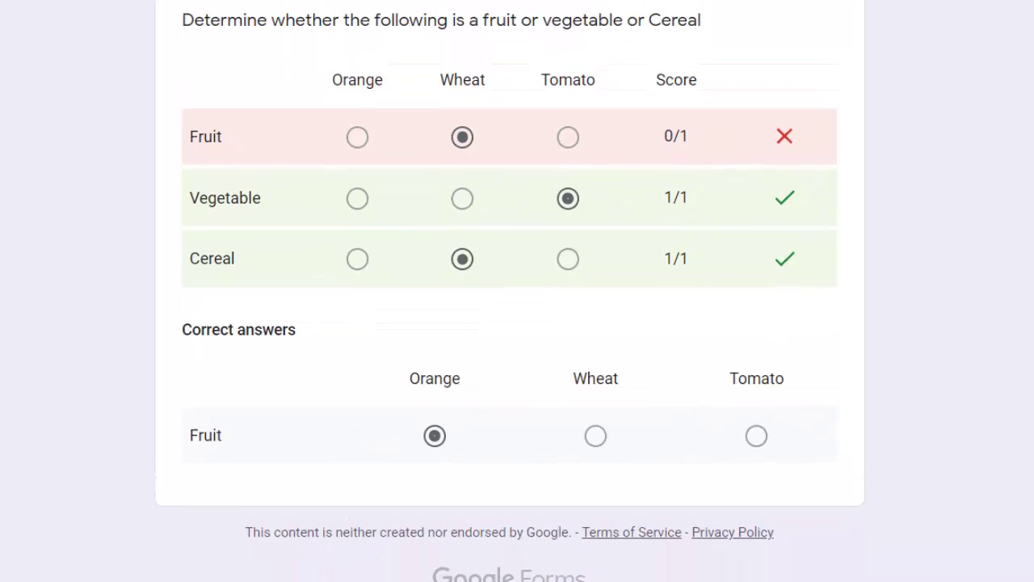
{"action": "scroll", "coordinate": [1029, 313], "scroll_direction": "up", "scroll_amount": 1}
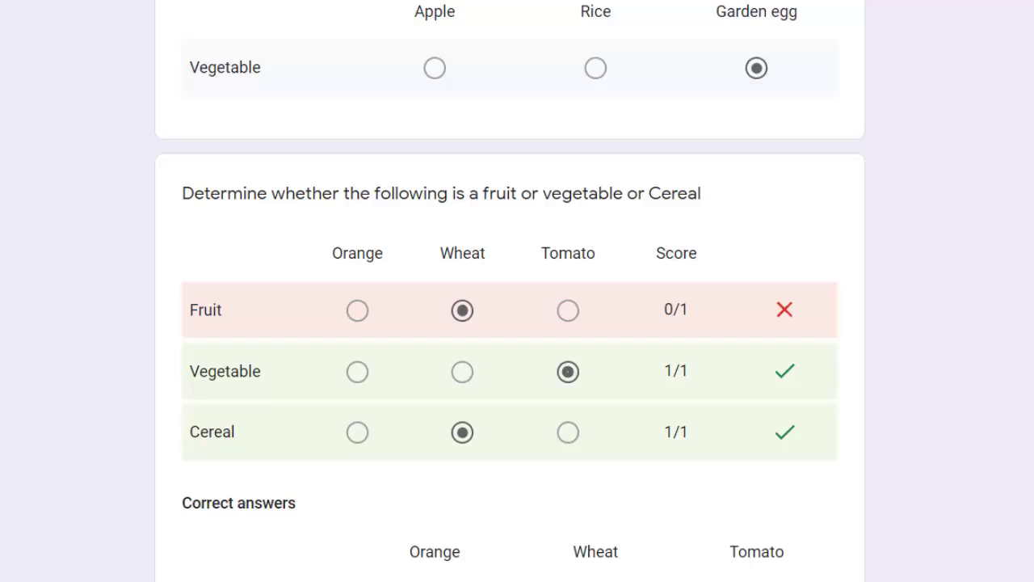
{"action": "scroll", "coordinate": [1029, 313], "scroll_direction": "up", "scroll_amount": 2}
{"action": "scroll", "coordinate": [1029, 299], "scroll_direction": "up", "scroll_amount": 1}
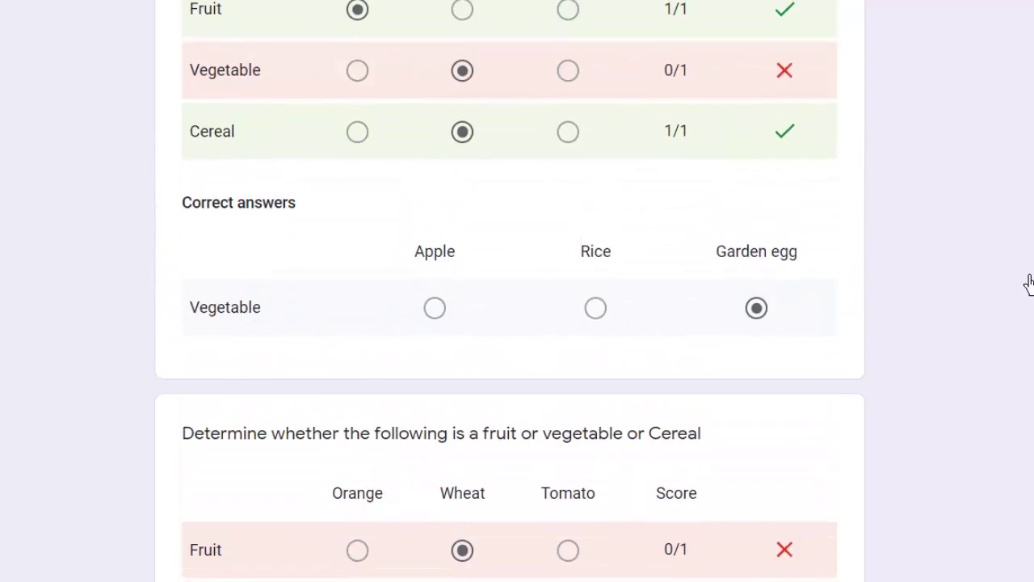
{"action": "scroll", "coordinate": [1030, 259], "scroll_direction": "up", "scroll_amount": 1}
{"action": "scroll", "coordinate": [1028, 194], "scroll_direction": "up", "scroll_amount": 2}
{"action": "scroll", "coordinate": [1028, 170], "scroll_direction": "down", "scroll_amount": 1}
{"action": "scroll", "coordinate": [1029, 202], "scroll_direction": "down", "scroll_amount": 2}
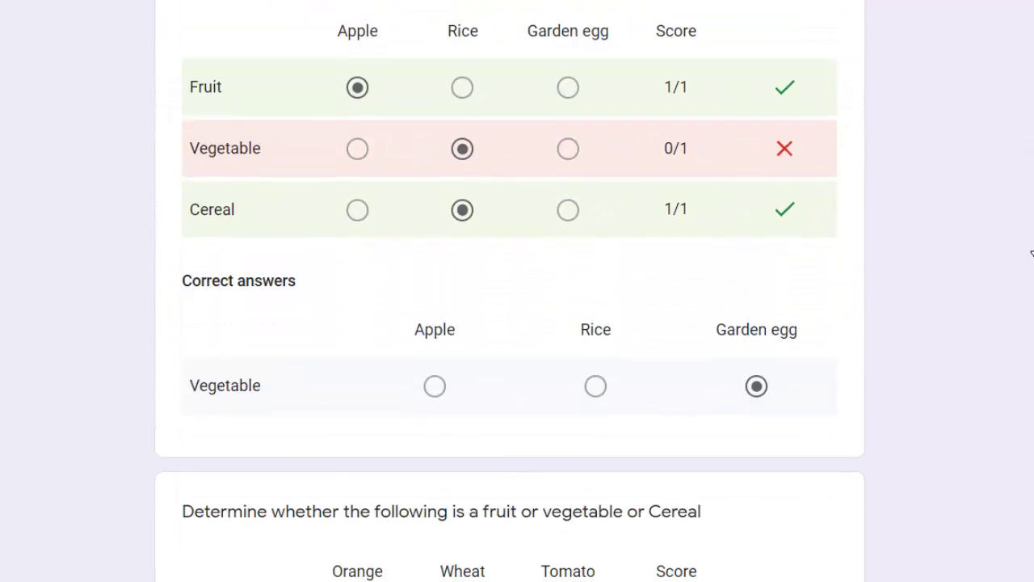
{"action": "scroll", "coordinate": [1027, 254], "scroll_direction": "down", "scroll_amount": 3}
{"action": "scroll", "coordinate": [1027, 254], "scroll_direction": "down", "scroll_amount": 4}
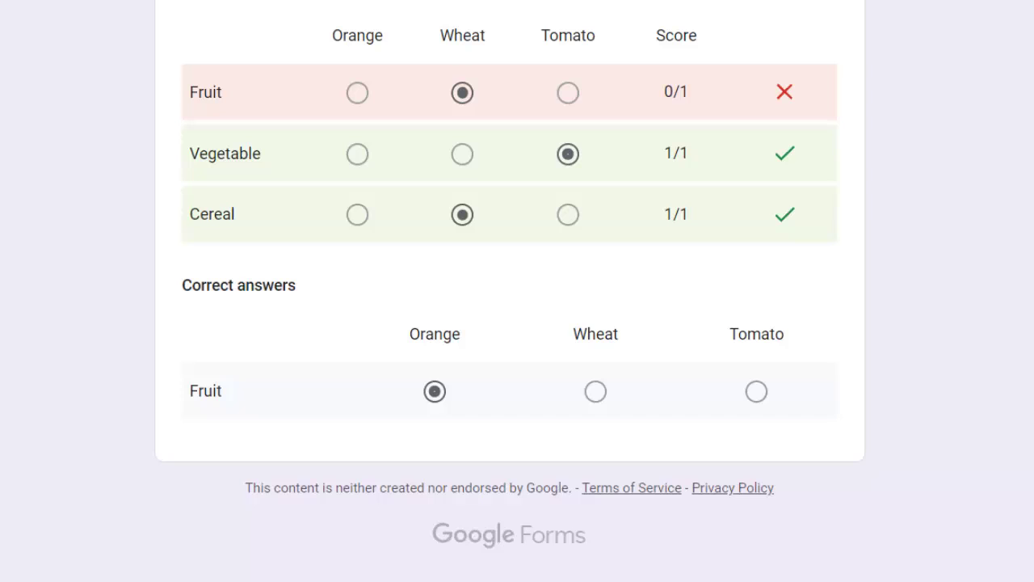